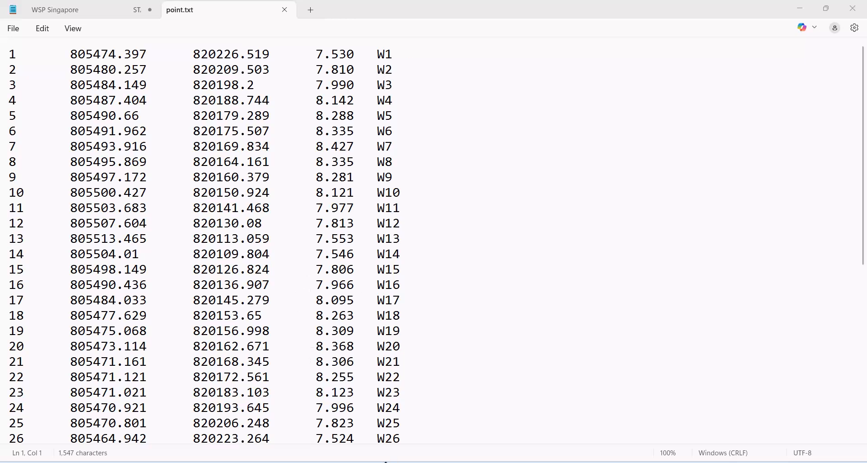
Switch to OpenRoads Designer and create a DGN file named Import from the Seed3D - Hong Kong Design seed.
click(390, 462)
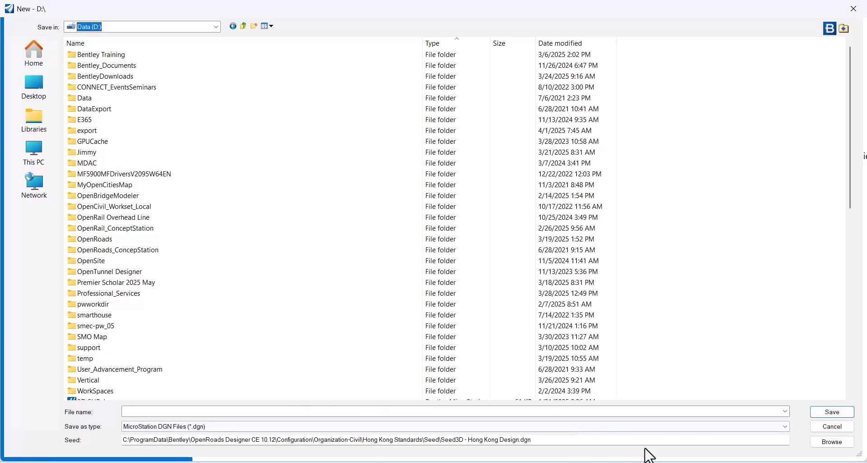
click(831, 442)
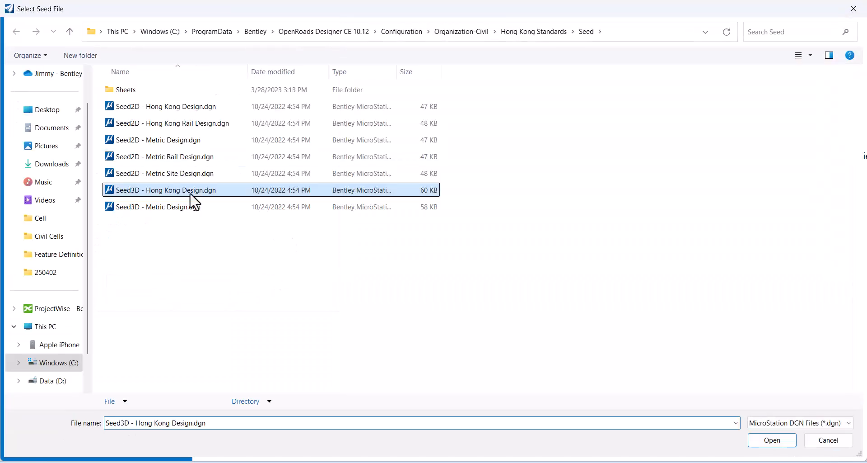
click(830, 442)
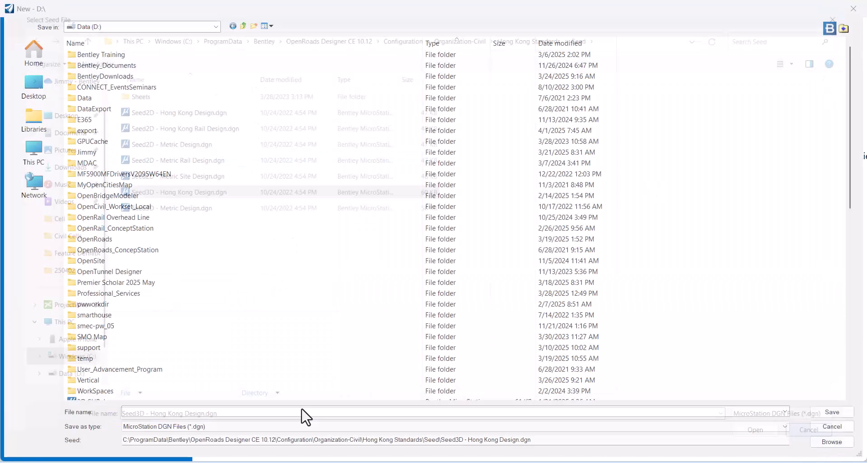
click(158, 411)
text(Import)
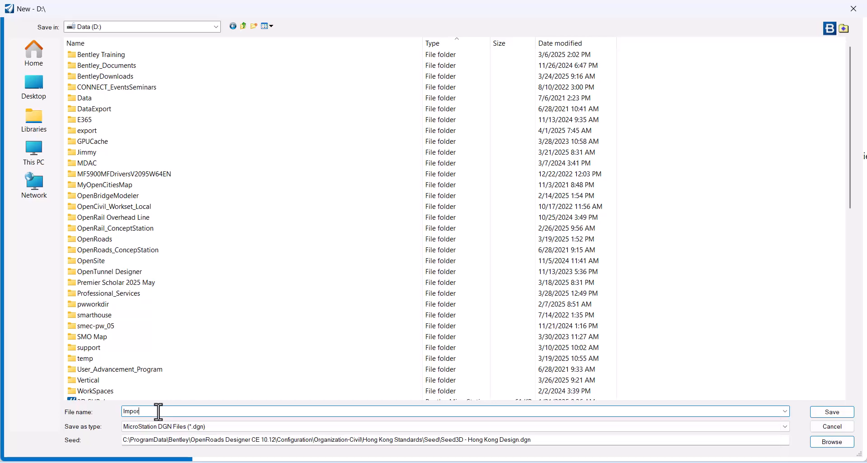
key(Return)
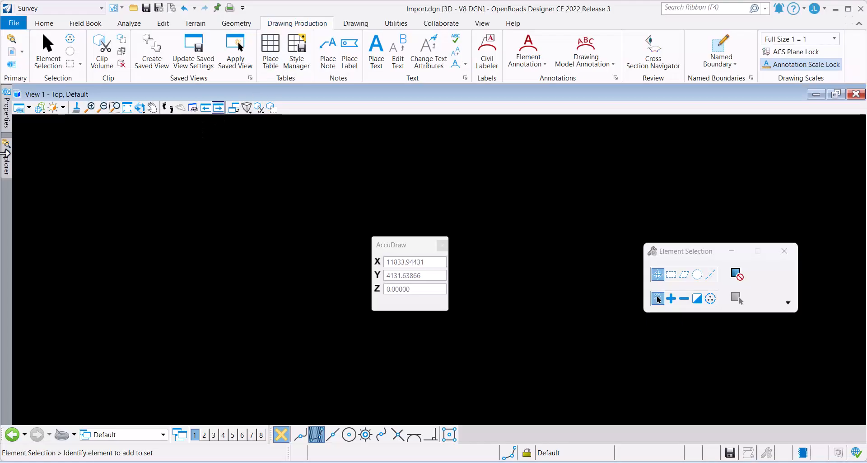
Create a new field book in the Default survey data.
click(12, 39)
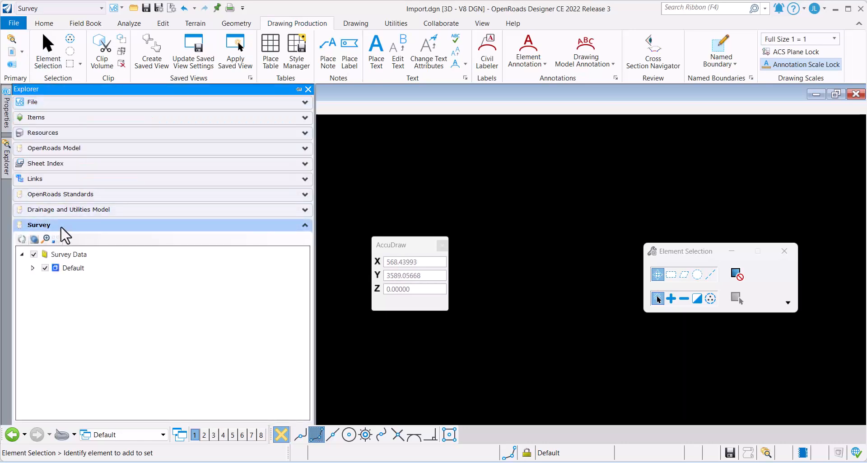
click(298, 90)
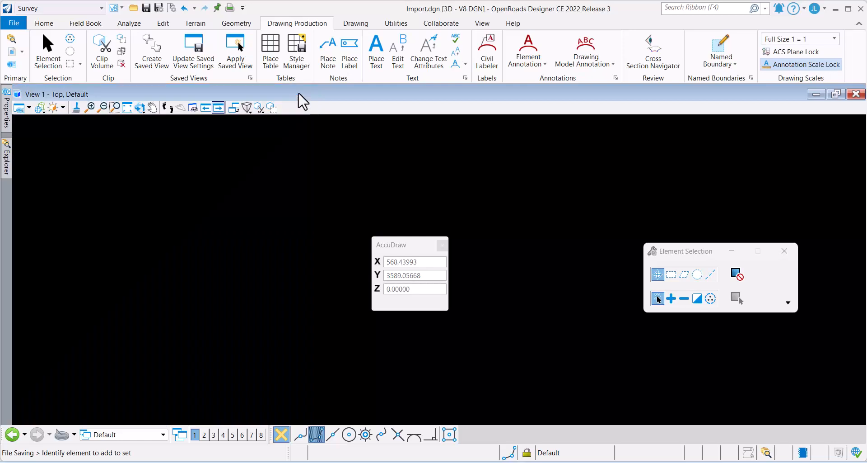
click(33, 269)
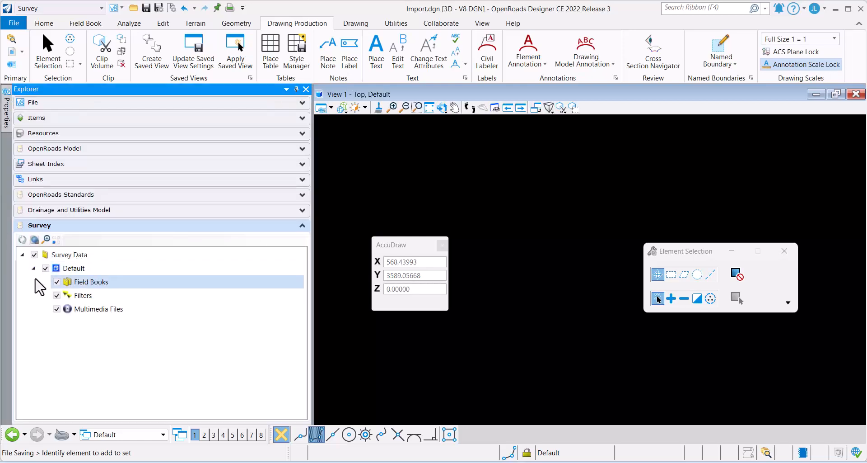
right_click(111, 283)
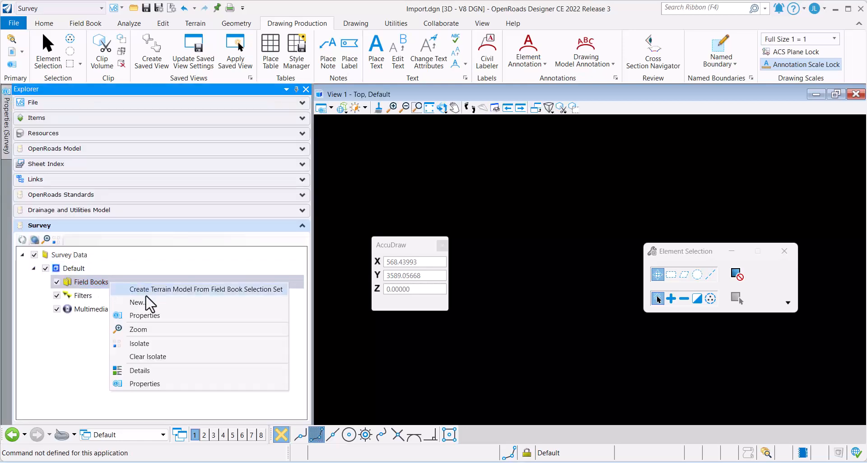
click(196, 301)
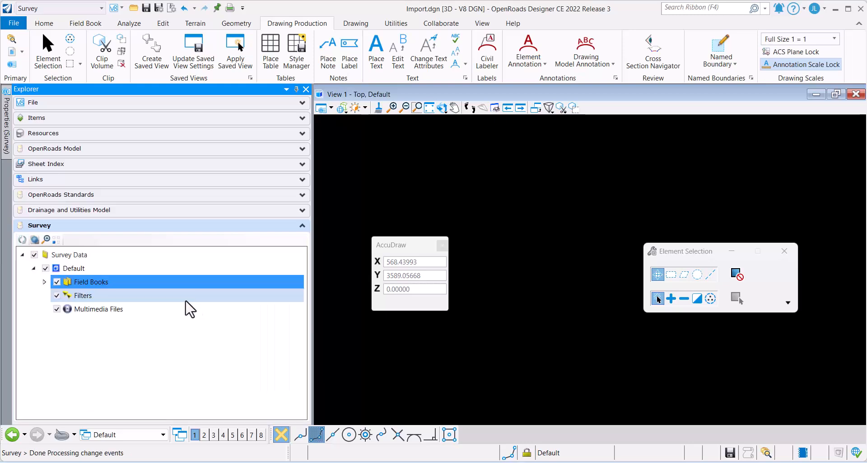
Start importing point.txt into Field Book 1 using the Text Import Wizard.
click(44, 281)
click(56, 295)
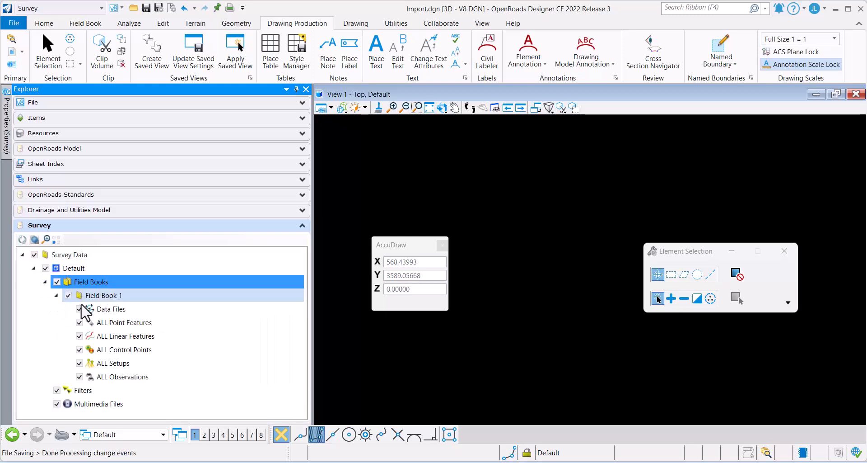
click(107, 297)
right_click(141, 296)
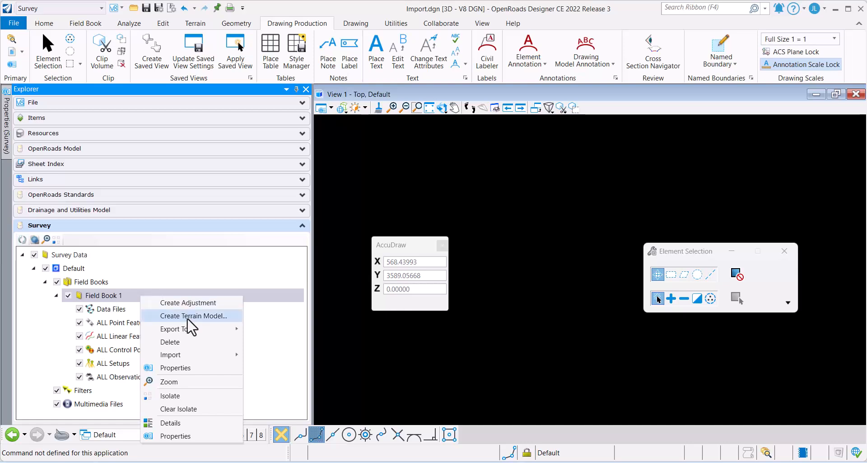
mouse_move(197, 353)
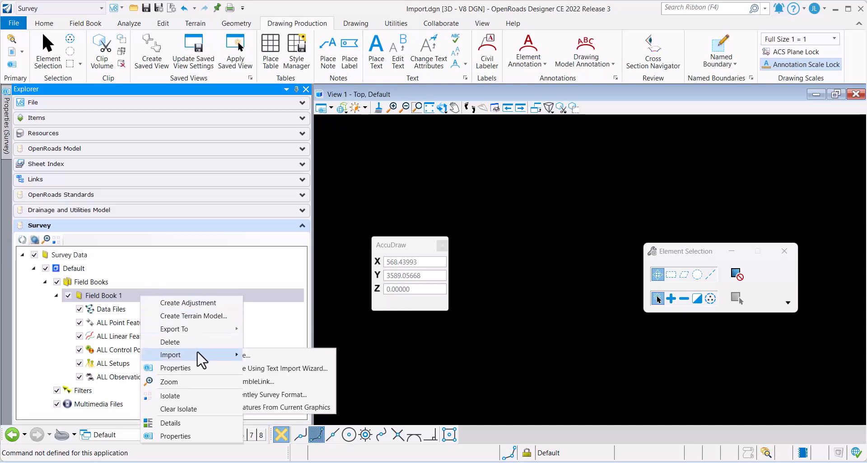
click(324, 368)
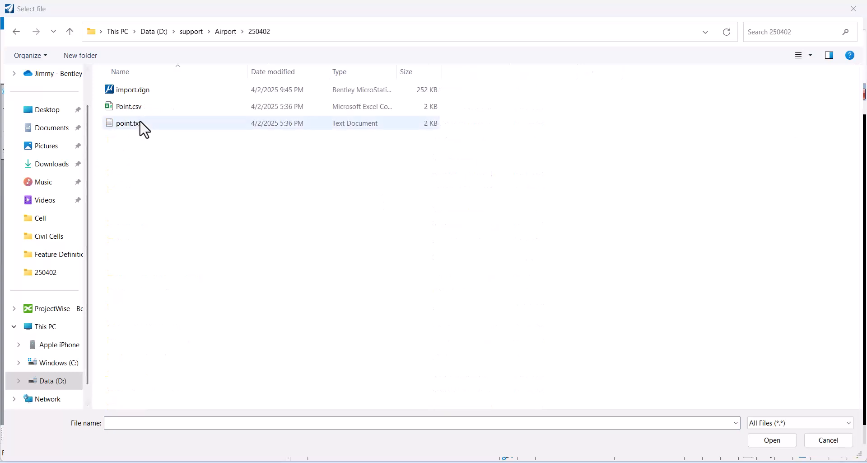
double_click(138, 123)
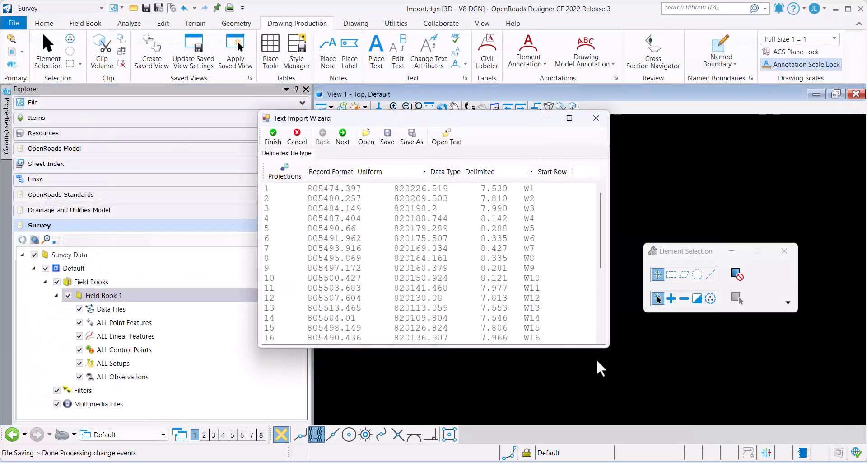
Keep the text file type as uniform delimited records and set Tab as the only delimiter.
drag(605, 347, 746, 412)
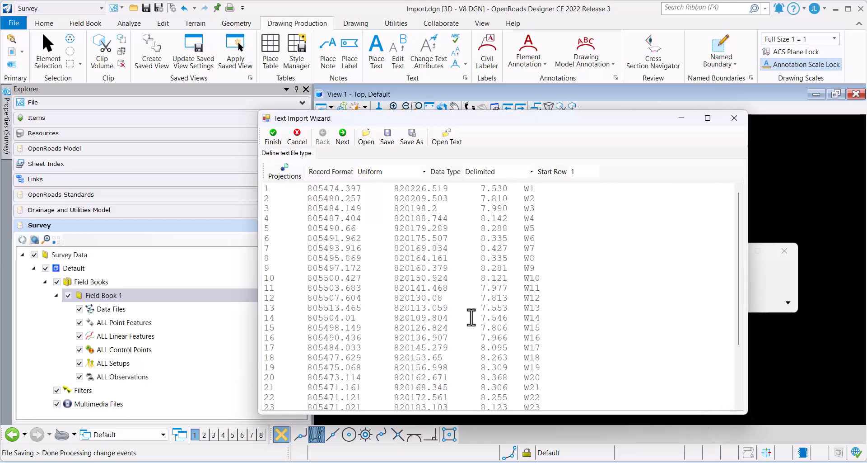
click(342, 137)
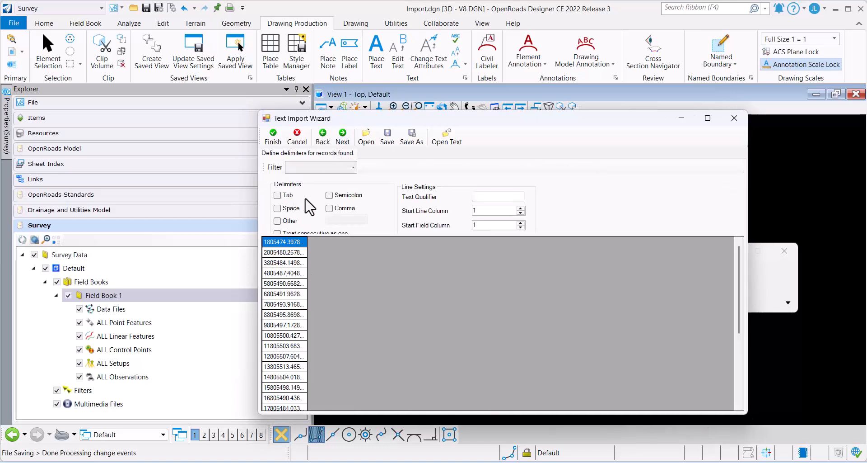
click(278, 196)
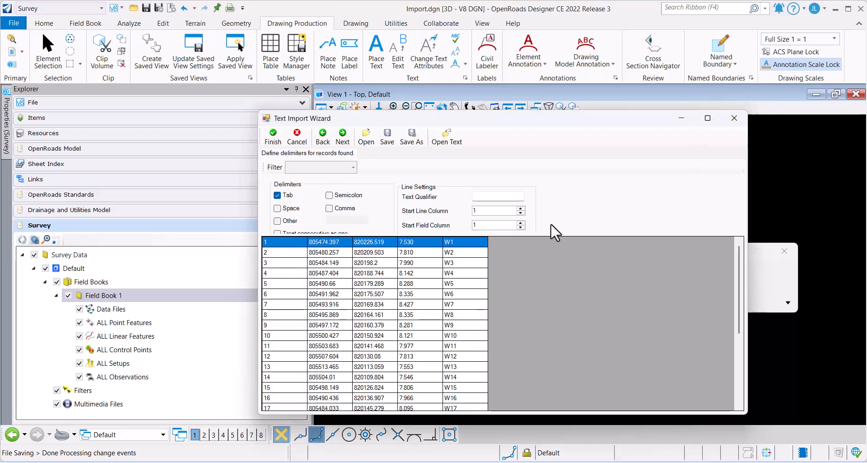
click(341, 135)
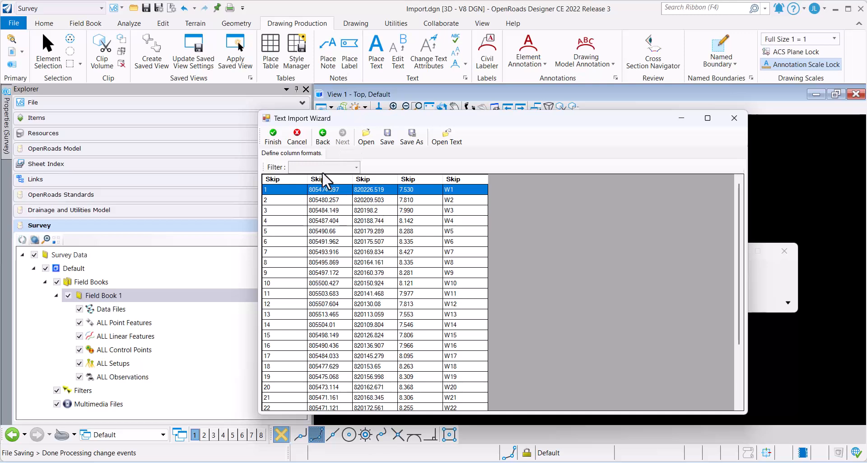
Assign the columns as Point Name, Easting, Northing, Elevation and Code, and finish the import without creating a tiw file.
click(286, 181)
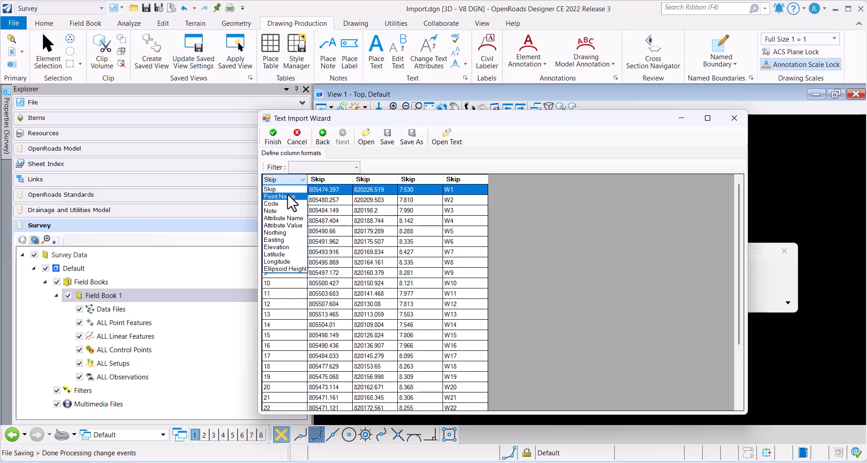
click(288, 197)
click(327, 180)
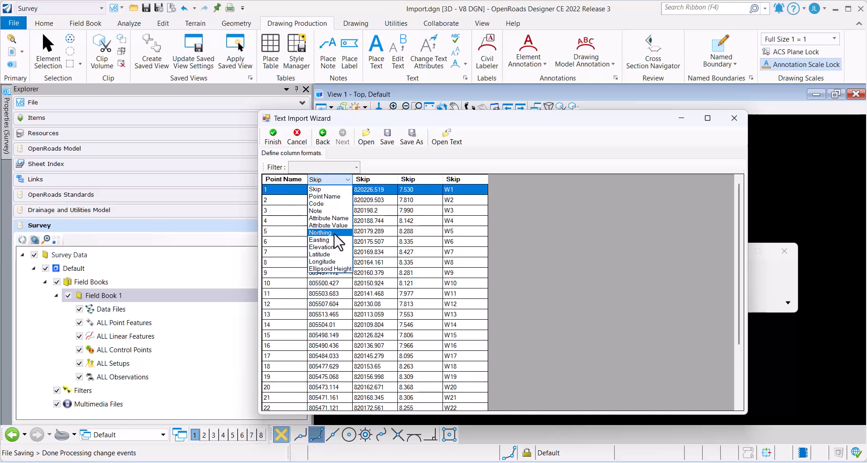
click(321, 239)
click(367, 179)
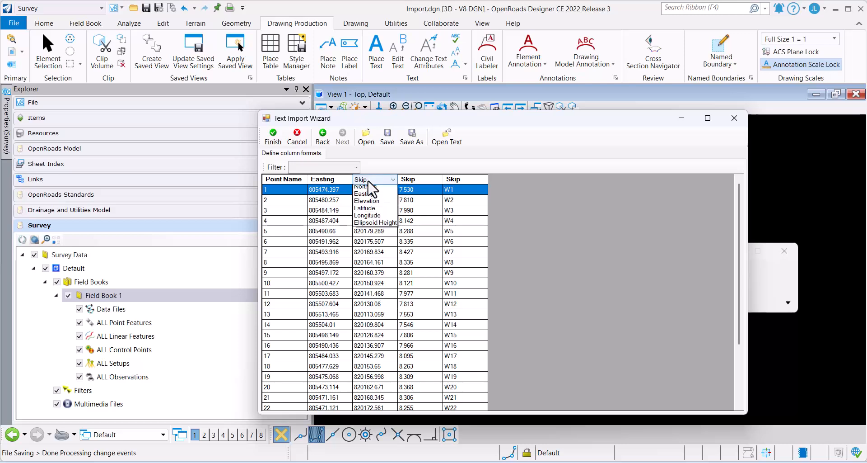
click(379, 235)
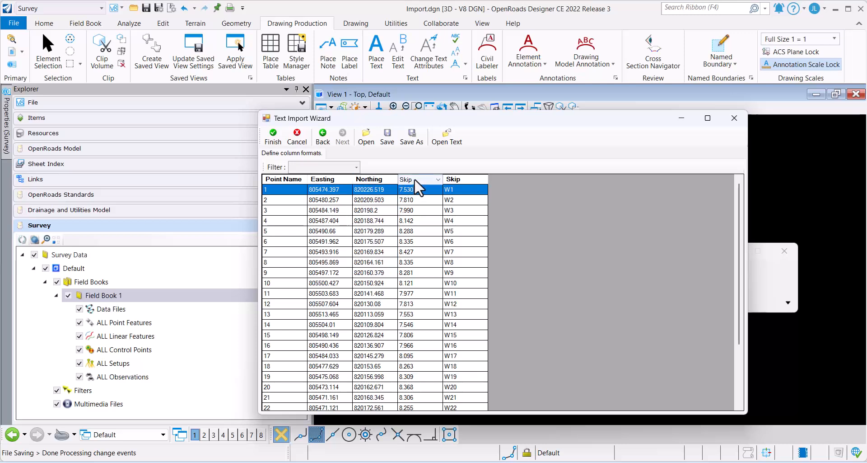
click(414, 179)
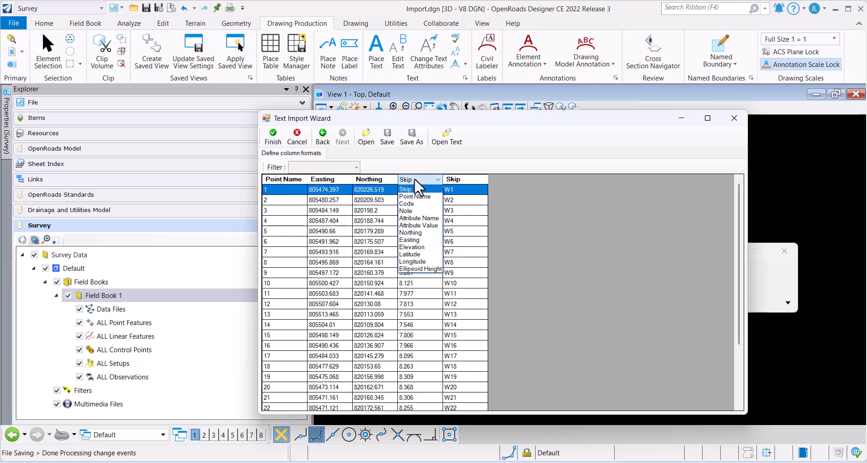
click(425, 247)
click(465, 179)
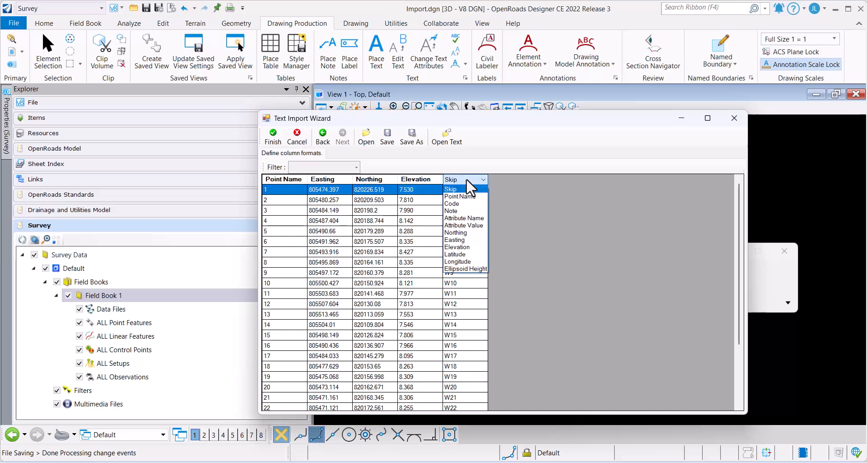
click(461, 203)
click(272, 139)
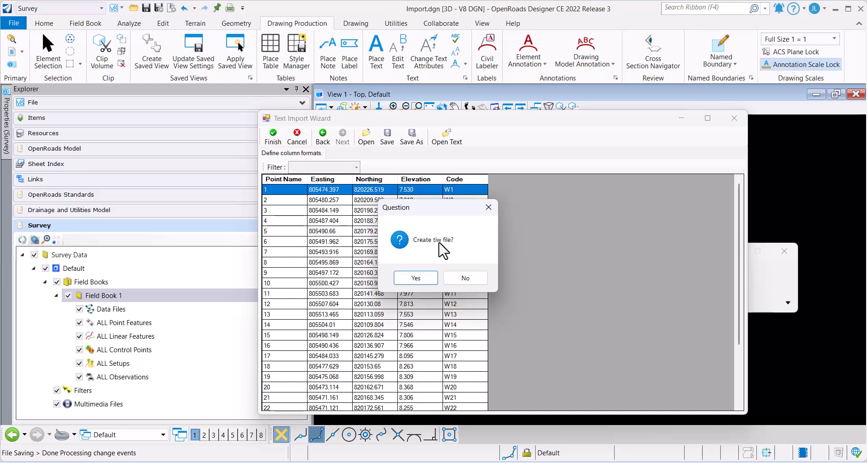
click(471, 277)
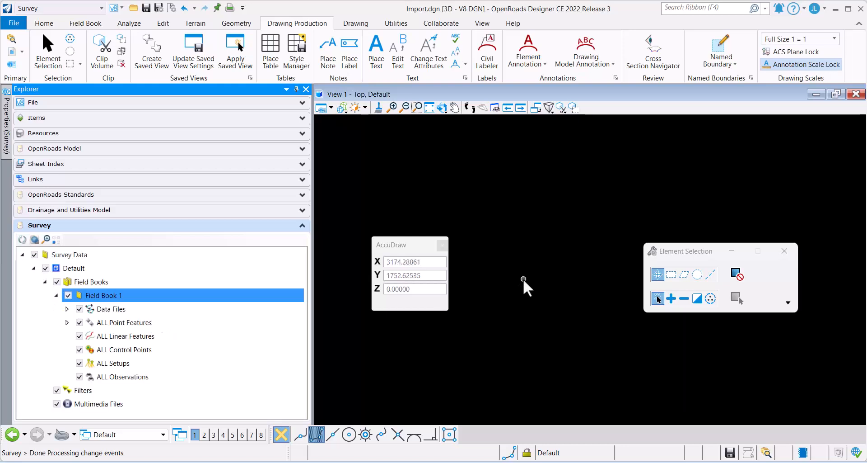
Locate the AllFieldbooks terrain model among the OpenRoads model's terrains and delete it through its boundary in the view.
click(428, 106)
click(454, 107)
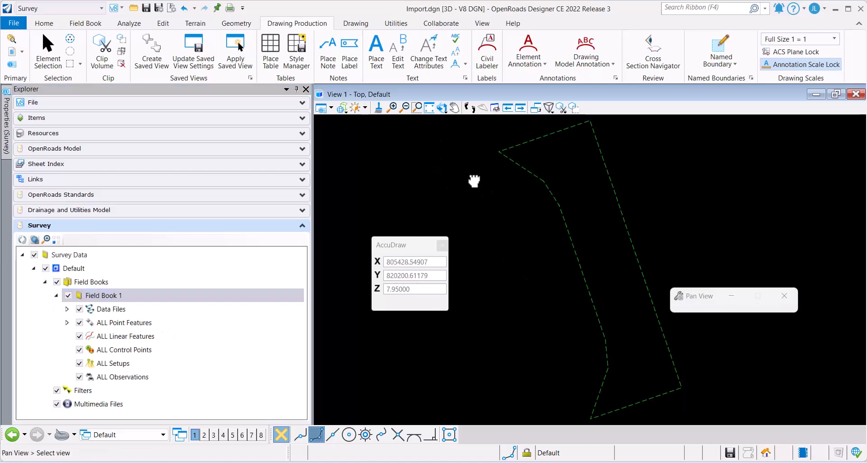
middle_drag(474, 181, 442, 213)
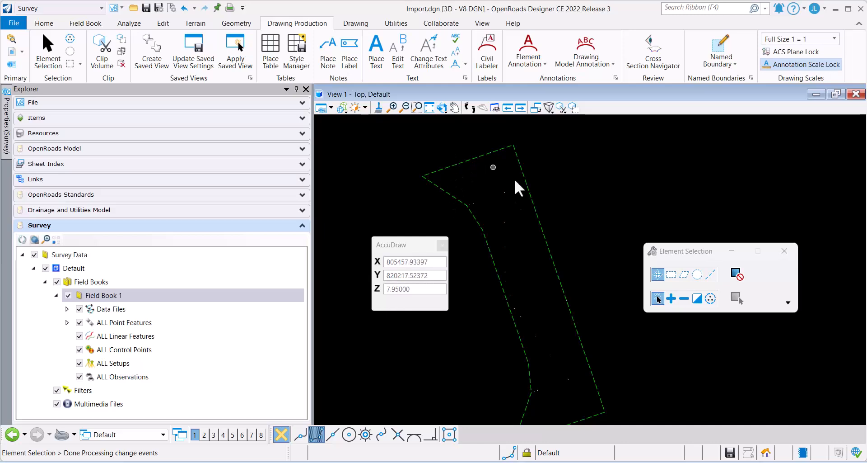
click(112, 151)
click(22, 177)
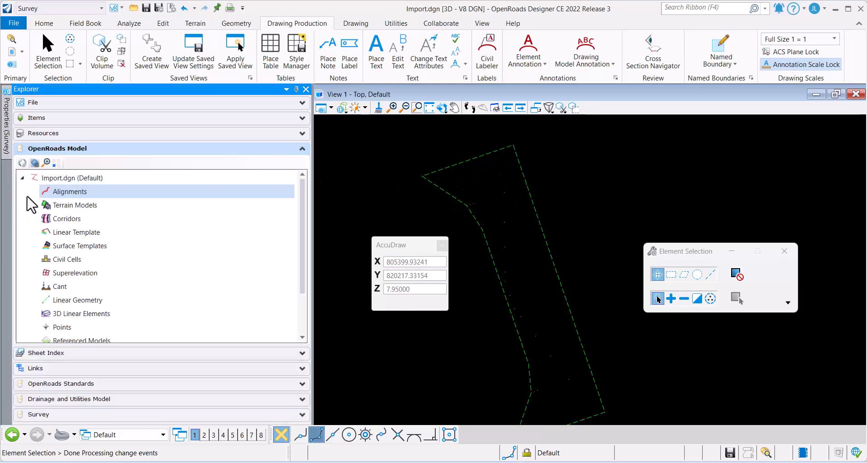
click(34, 205)
click(45, 218)
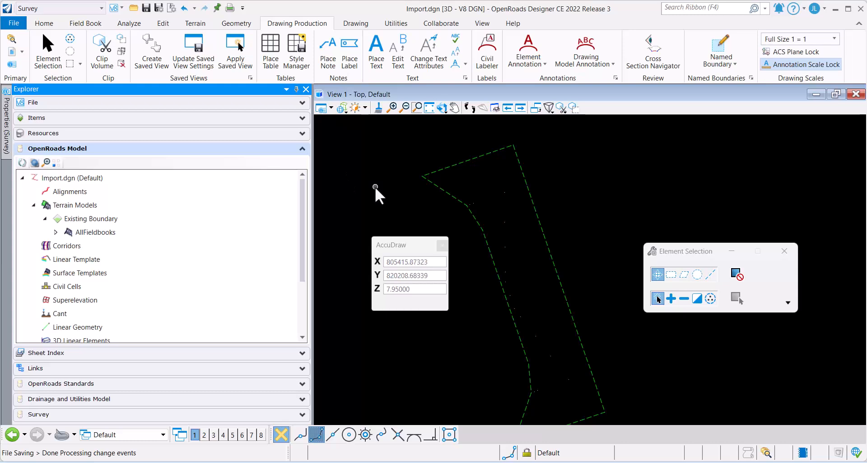
click(439, 185)
mouse_move(446, 187)
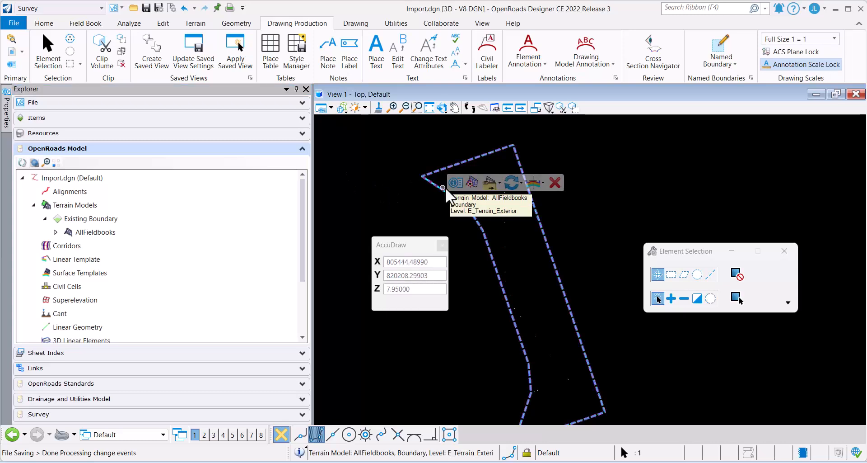
click(548, 181)
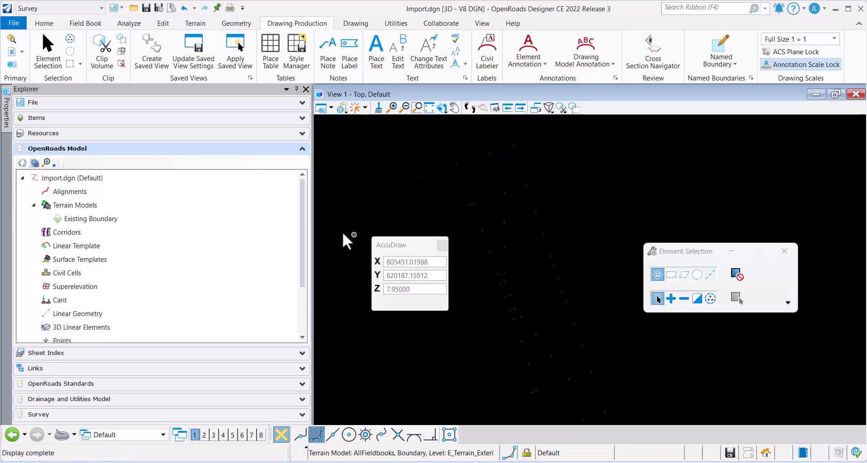
Expand Field Book 1's data files in the survey data down to the individual point features of point.txt.
click(156, 414)
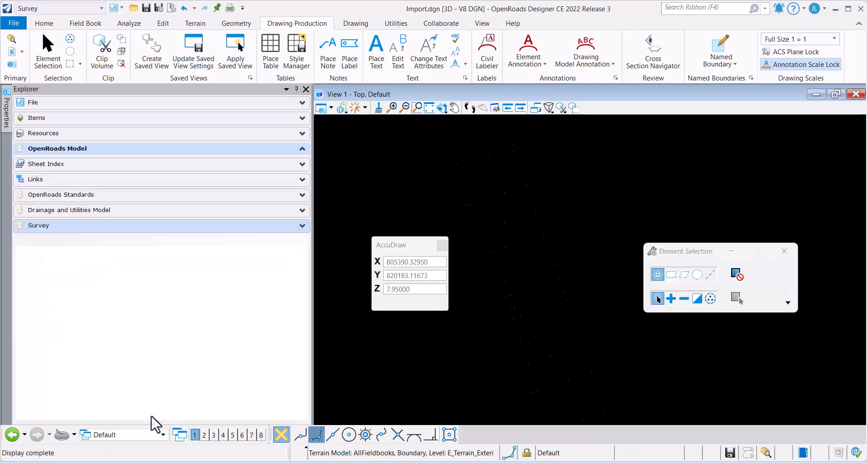
click(67, 309)
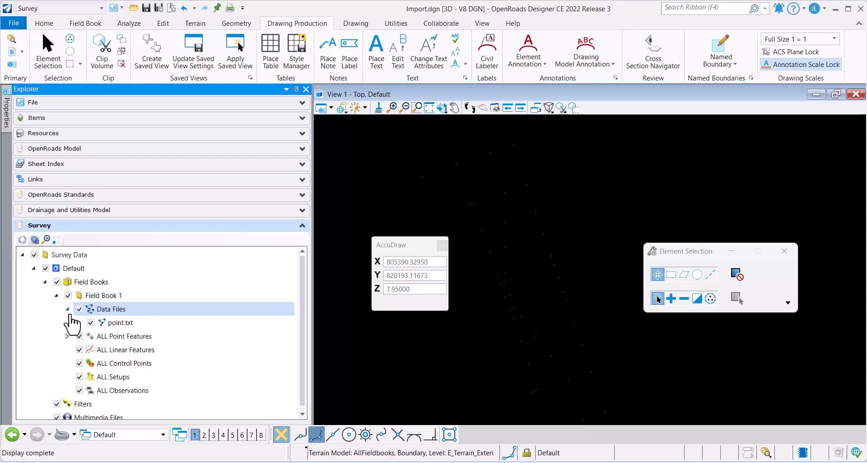
click(75, 323)
click(79, 323)
click(90, 336)
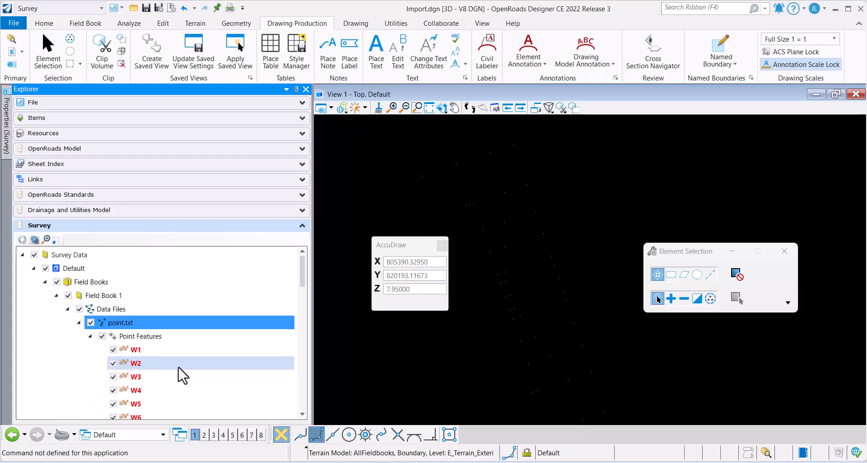
scroll(176, 361, down, 1)
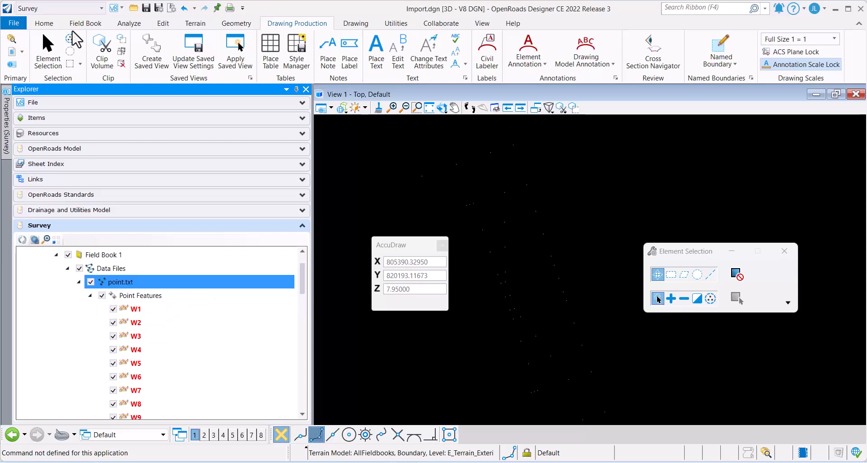
Stay in the Survey workflow and review the survey details of Field Book 1's Data Files, closing the details when done.
click(72, 8)
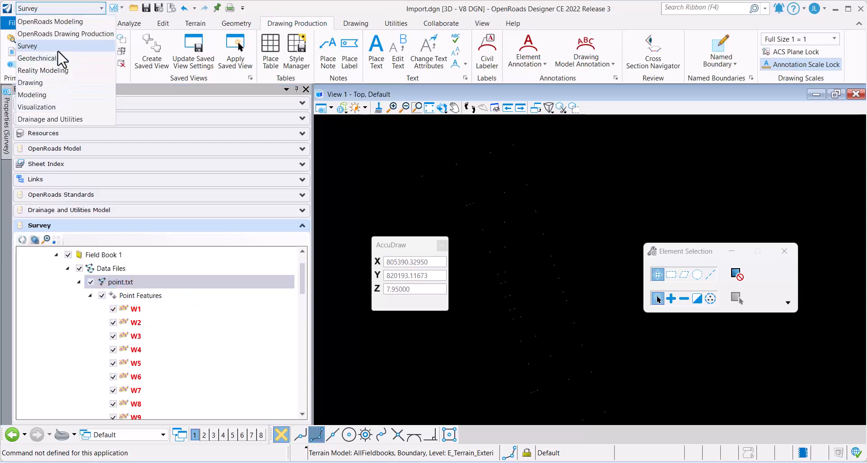
click(45, 45)
click(87, 24)
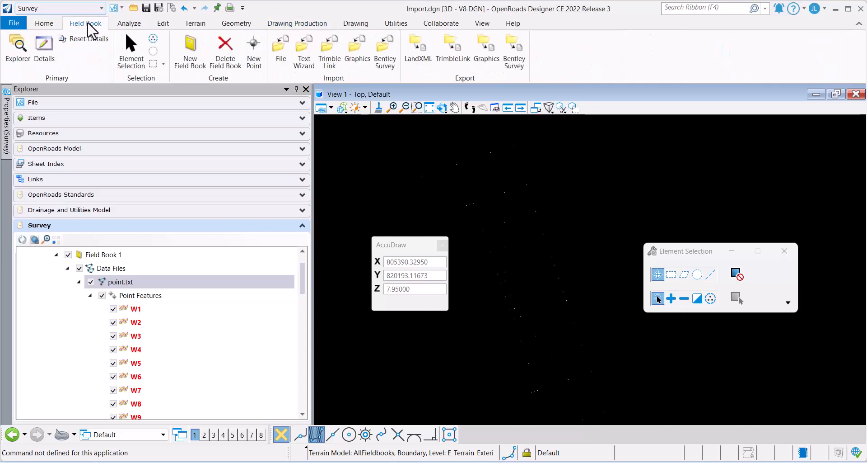
click(44, 47)
click(726, 130)
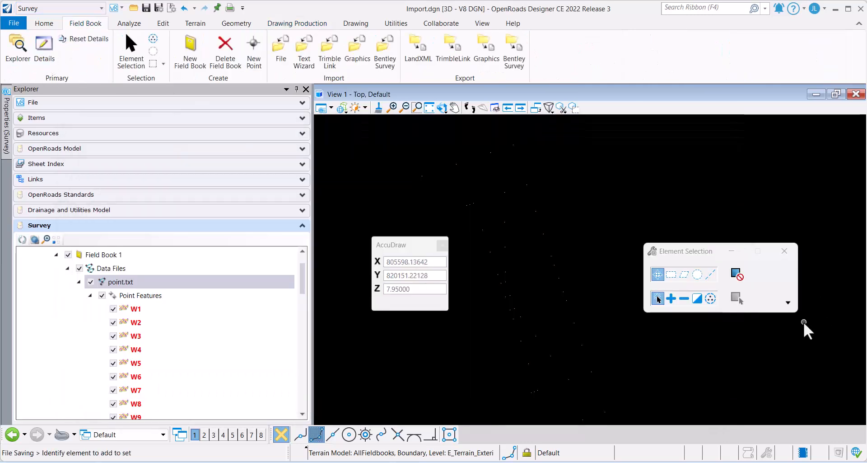
click(119, 270)
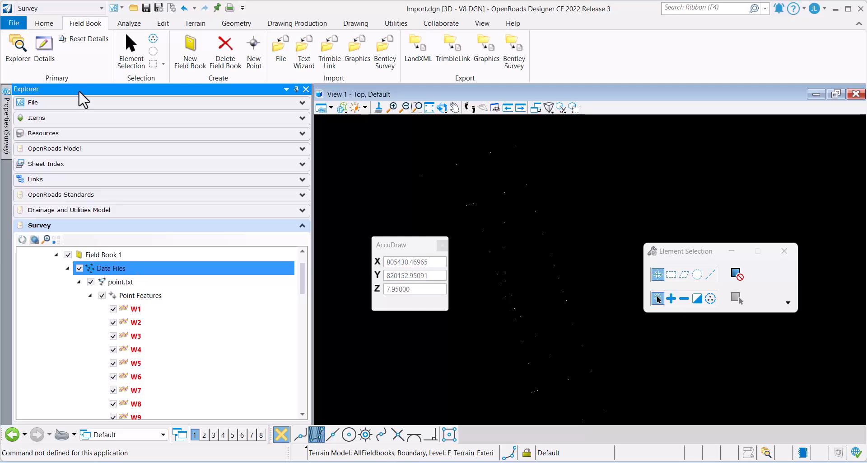
click(44, 48)
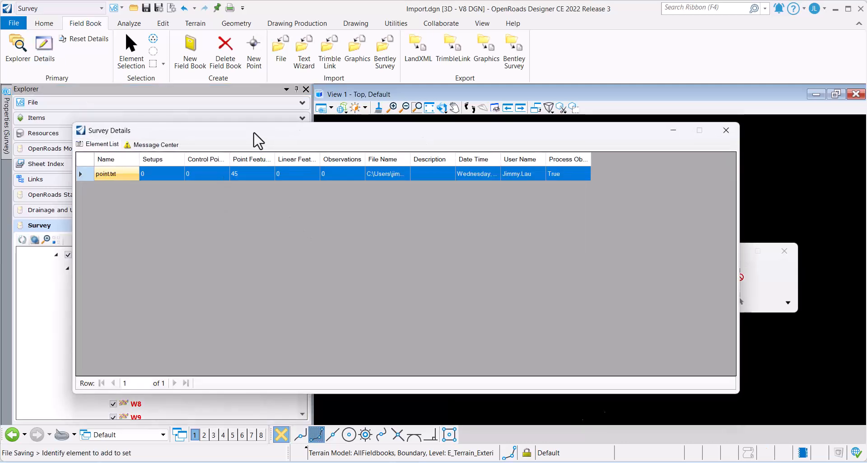
drag(262, 140, 374, 141)
click(837, 130)
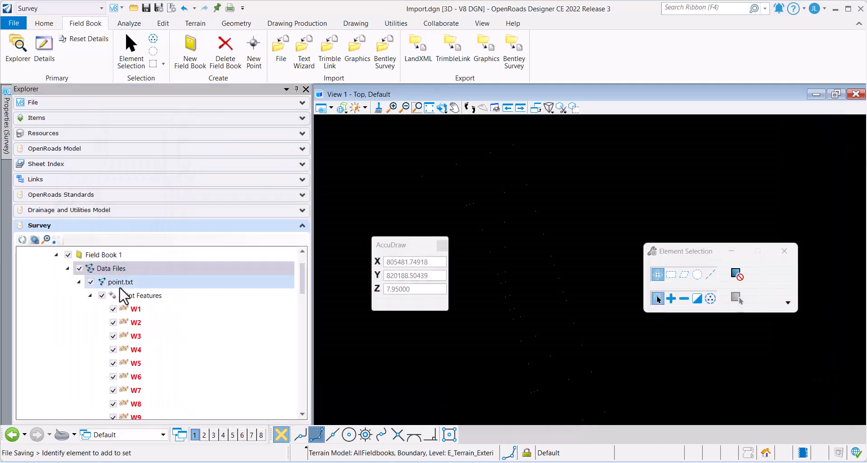
Open the survey details of point.txt's Point Features and examine the listed points' field codes, coordinates and elevations.
click(141, 295)
click(44, 48)
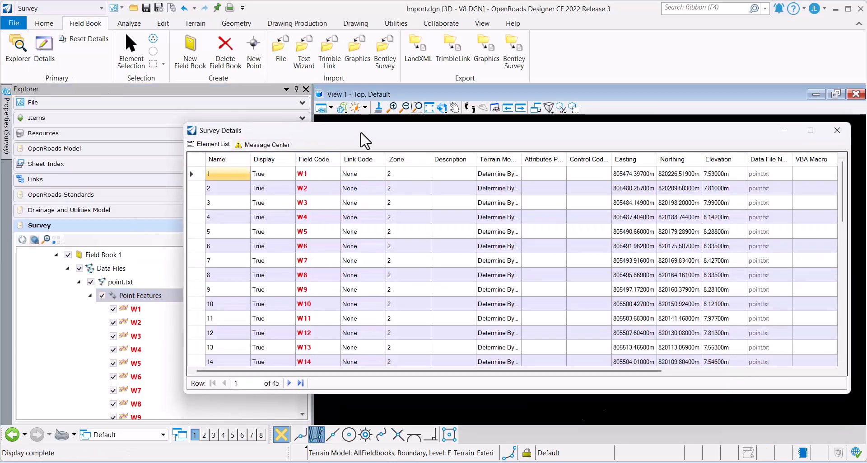
drag(360, 133, 250, 112)
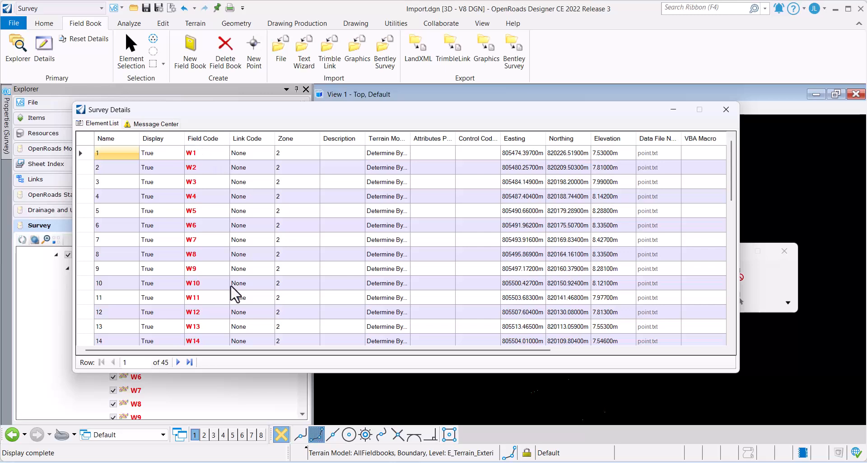
drag(218, 110, 319, 110)
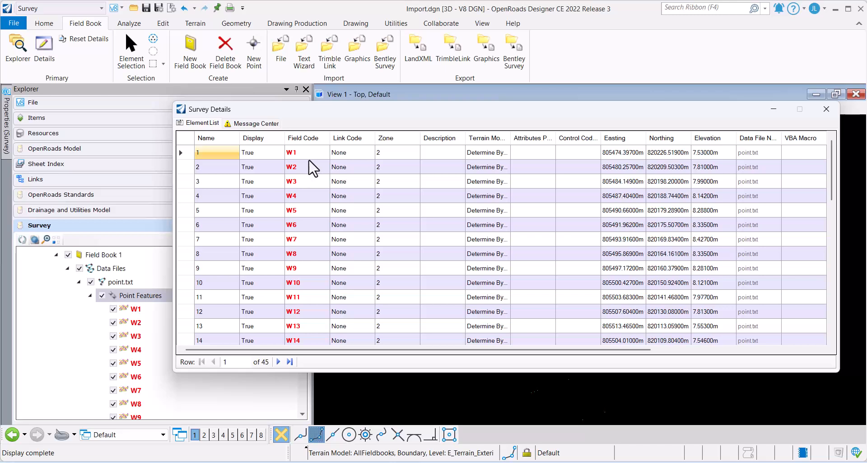
Set the Field Code of all listed points to P in one edit and close the survey details.
click(307, 140)
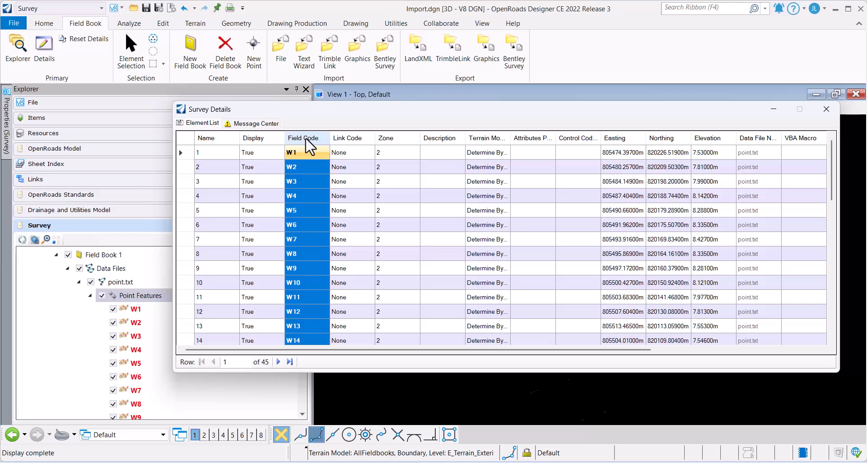
right_click(309, 146)
click(357, 230)
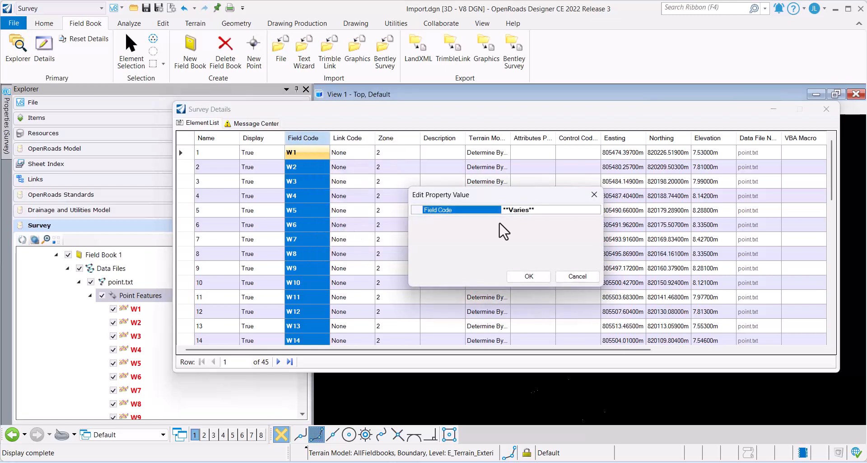
drag(443, 194, 249, 175)
drag(344, 191, 275, 195)
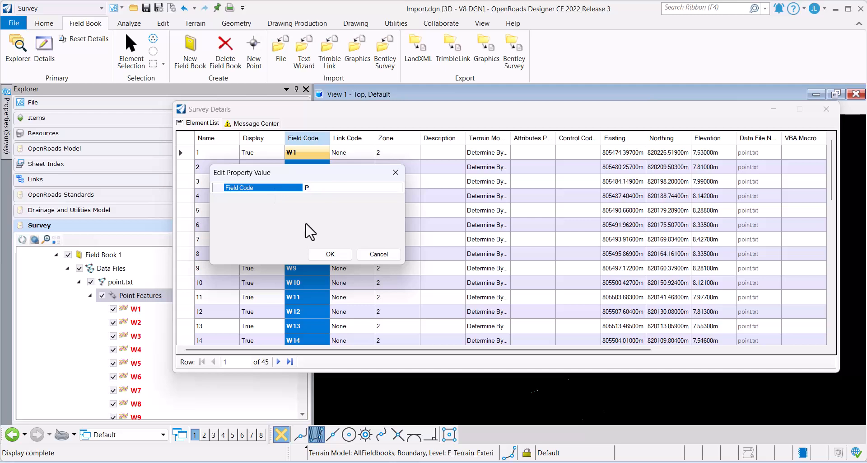
click(332, 255)
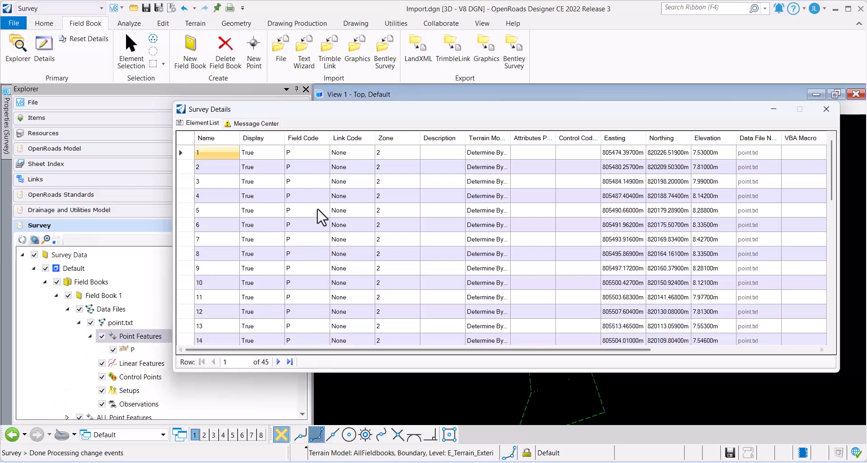
scroll(322, 217, down, 7)
click(827, 109)
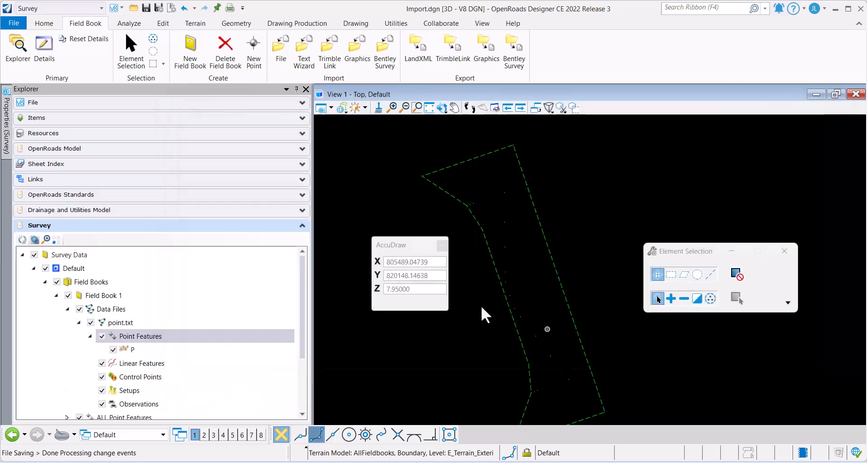
Annotate all elements in the model with Annotate Element, leaving references excluded.
scroll(477, 242, up, 1)
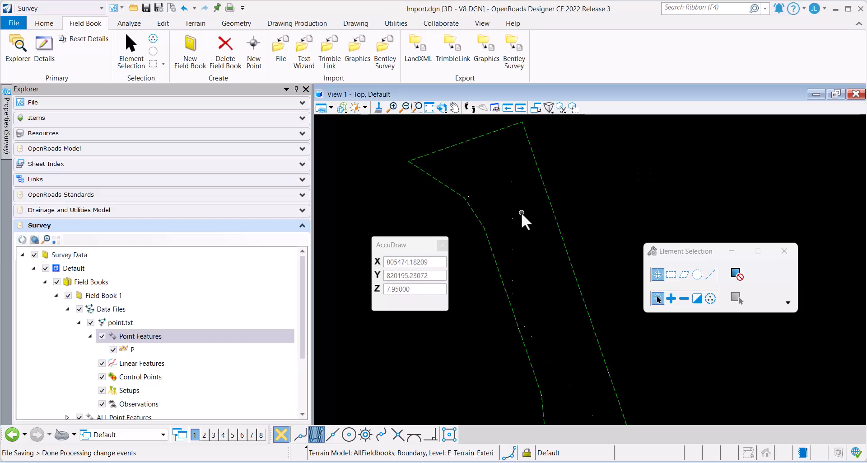
scroll(524, 215, down, 2)
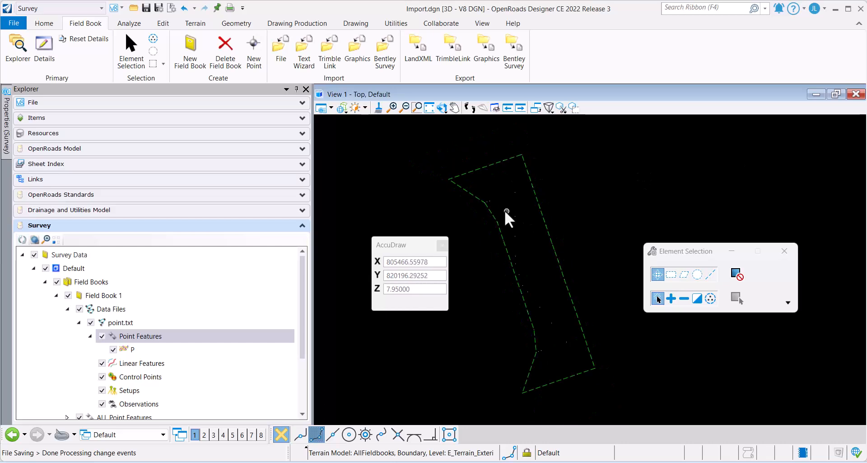
middle_drag(522, 217, 495, 201)
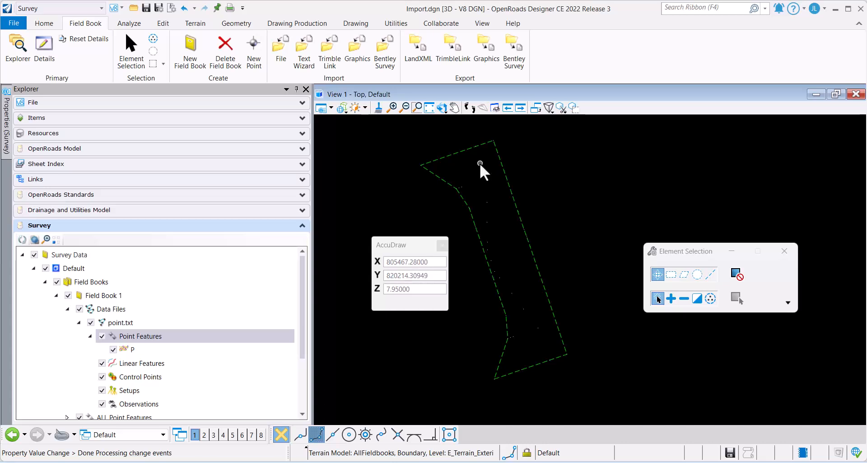
scroll(480, 168, up, 1)
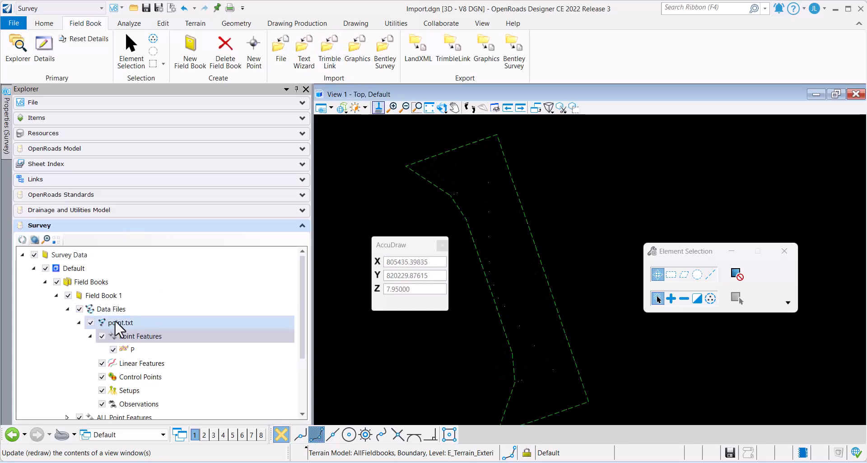
click(135, 353)
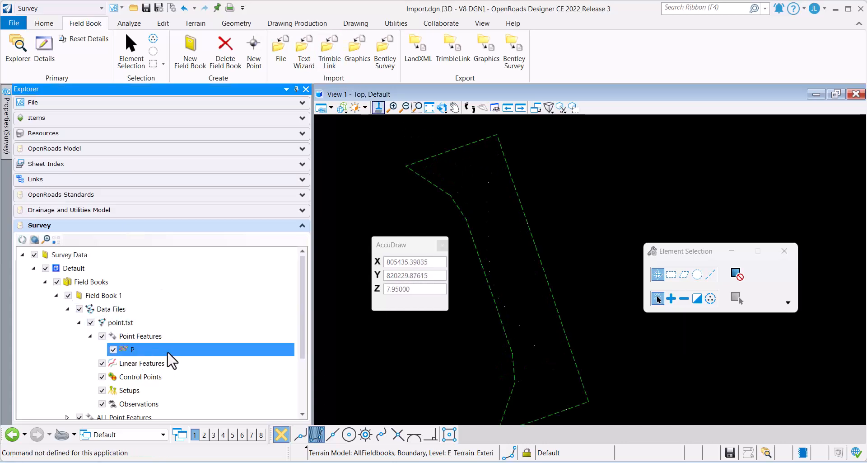
click(306, 25)
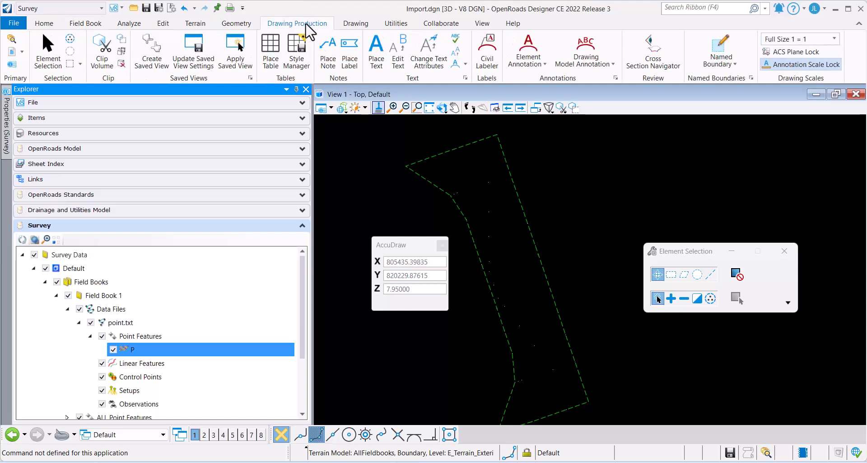
click(534, 66)
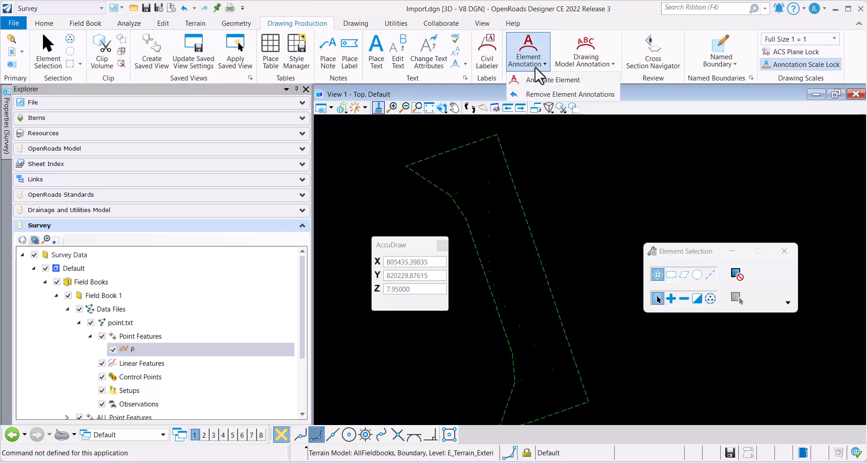
click(541, 78)
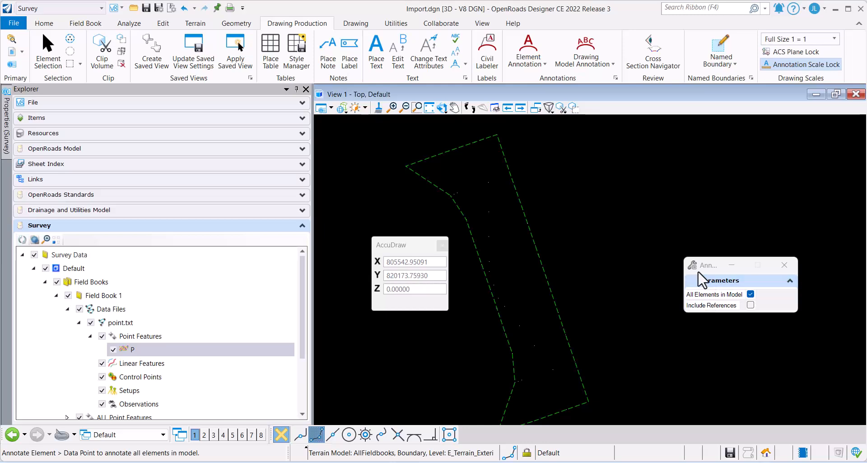
drag(705, 265, 383, 125)
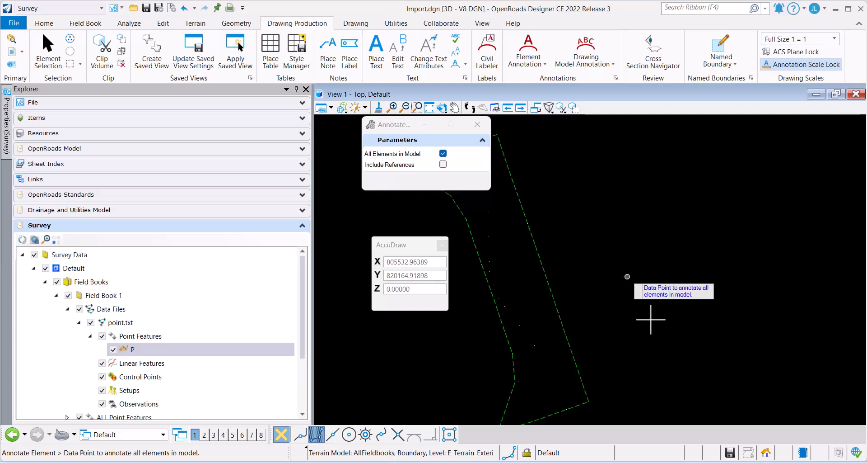
click(604, 315)
Set the drawing scale to 1:500 and inspect the point annotations along the terrain boundary.
scroll(545, 235, up, 4)
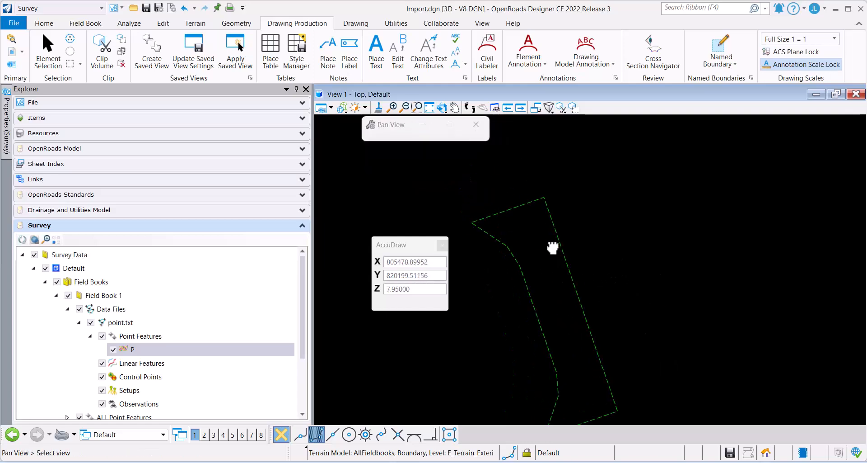
scroll(537, 248, up, 2)
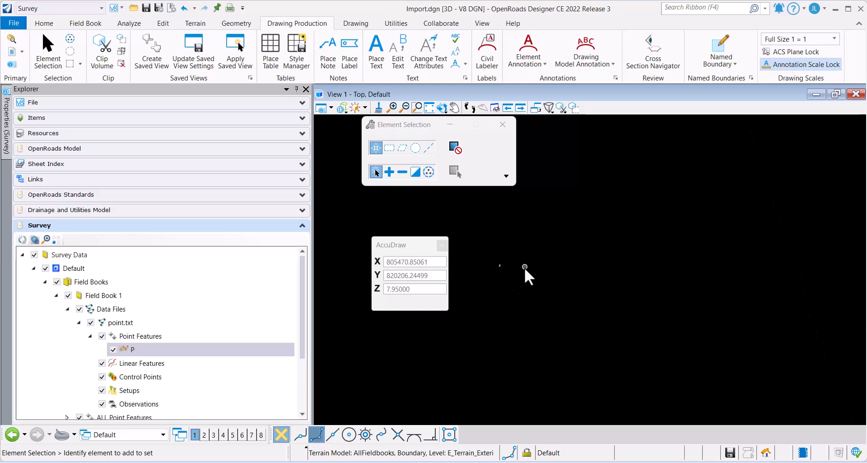
scroll(520, 247, down, 5)
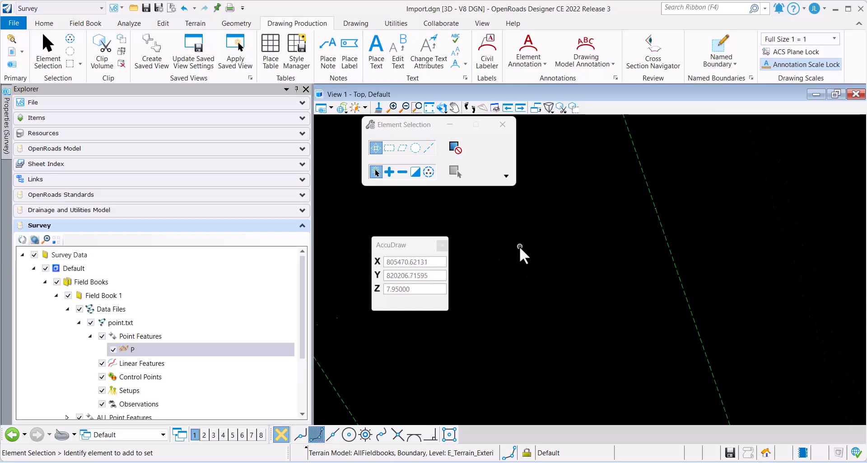
click(786, 40)
scroll(797, 86, down, 3)
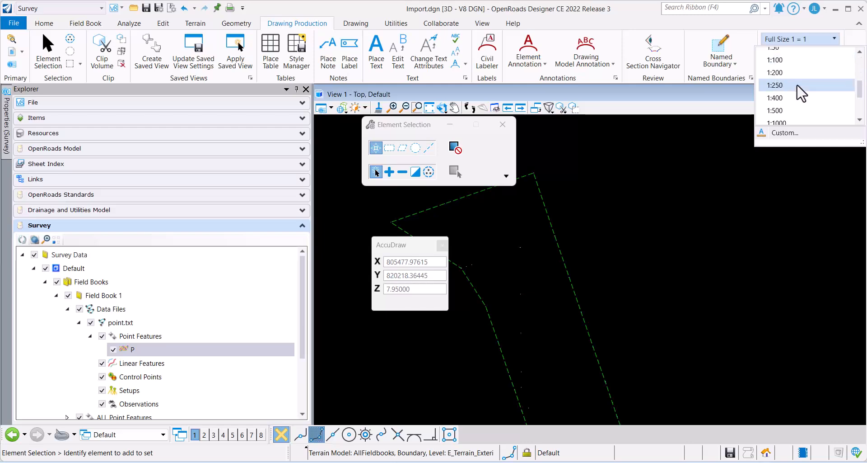
click(797, 110)
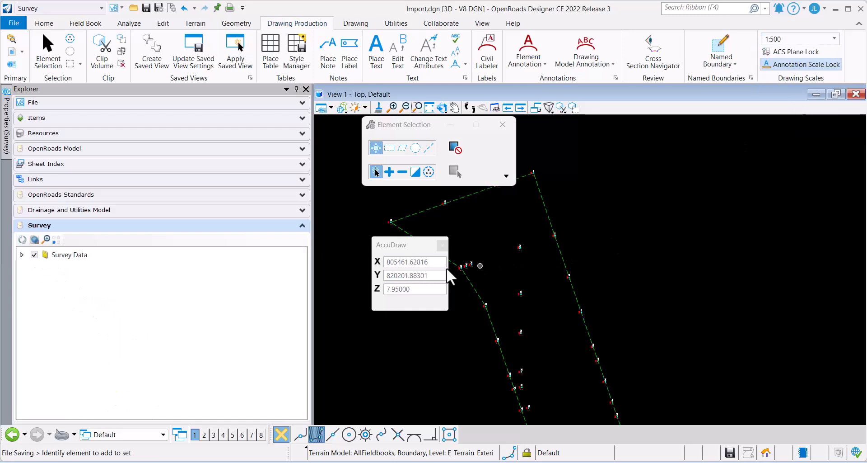
scroll(470, 269, up, 5)
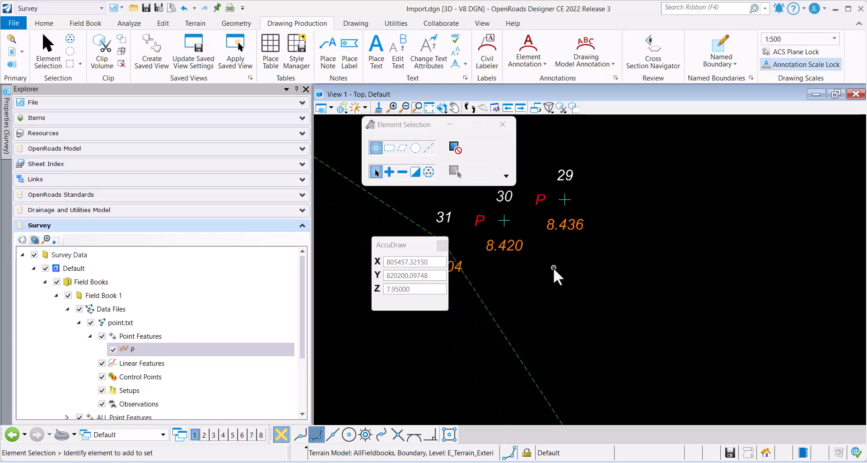
scroll(554, 267, down, 2)
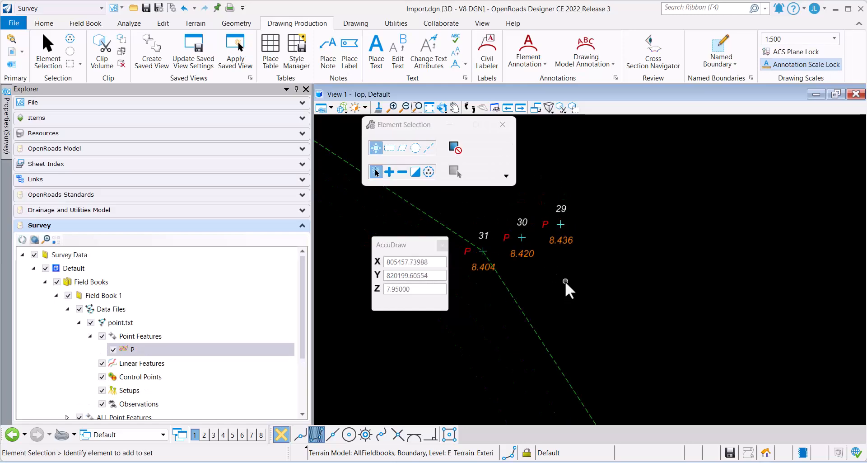
scroll(565, 281, down, 4)
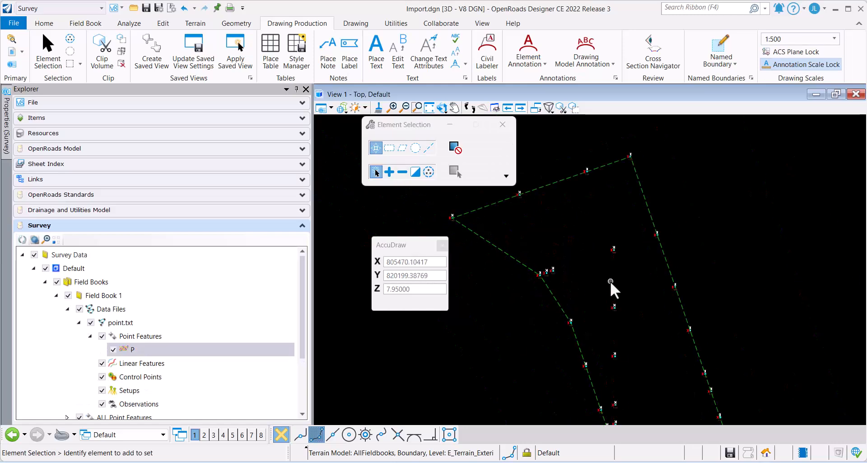
Turn on minor contours, major contours and triangles for the AllFieldbooks terrain model.
click(503, 250)
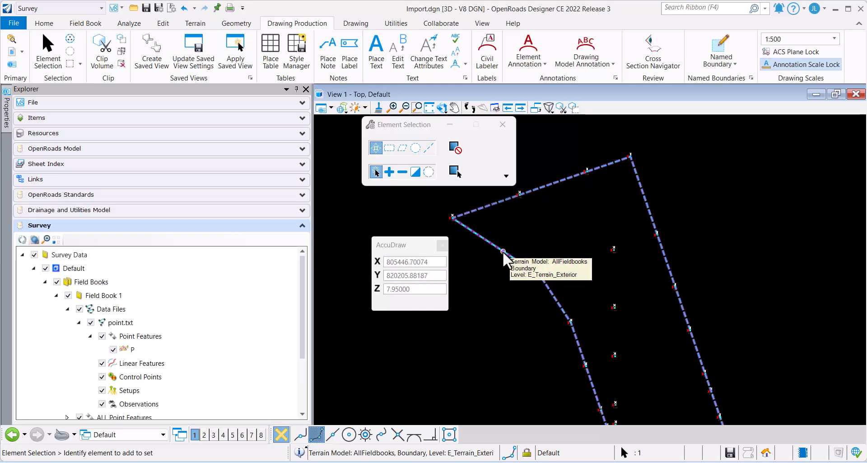
mouse_move(512, 256)
click(524, 254)
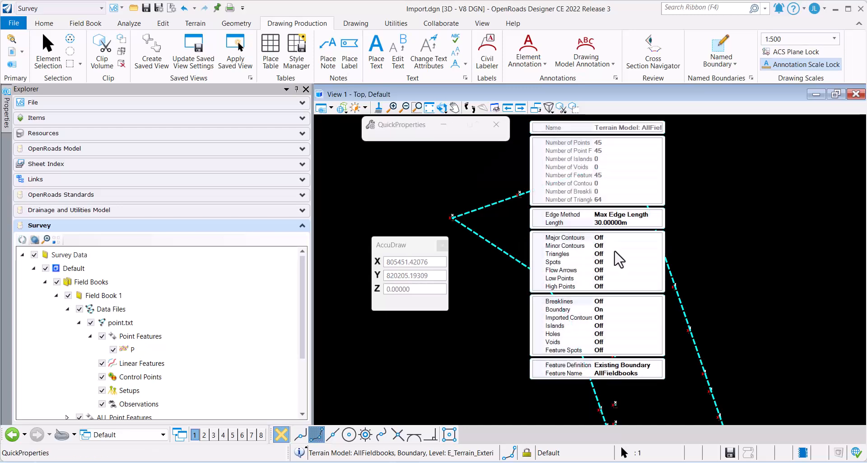
click(620, 247)
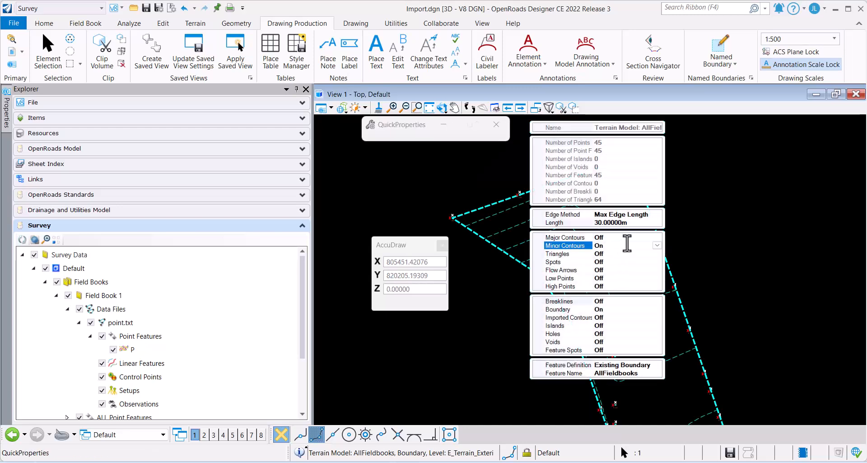
click(629, 238)
double_click(626, 254)
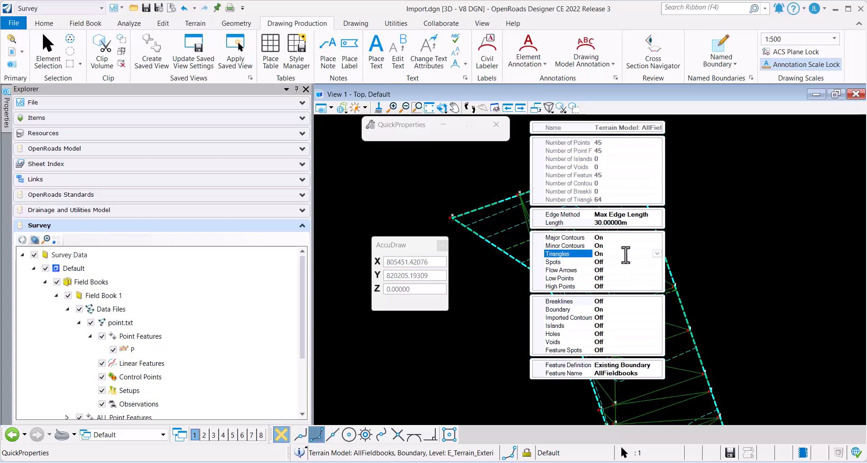
click(765, 260)
Turn off the triangle display of the AllFieldbooks terrain model.
scroll(746, 270, down, 2)
middle_drag(758, 277, 561, 189)
scroll(505, 227, up, 2)
scroll(506, 226, up, 1)
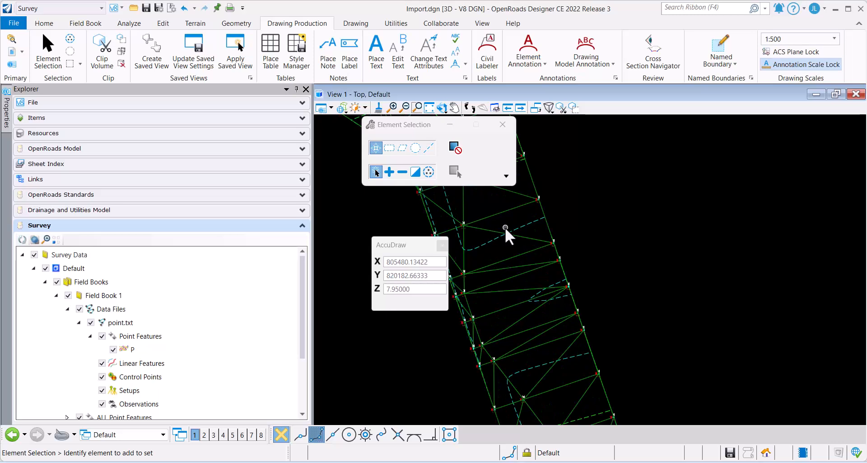
middle_drag(505, 227, 542, 238)
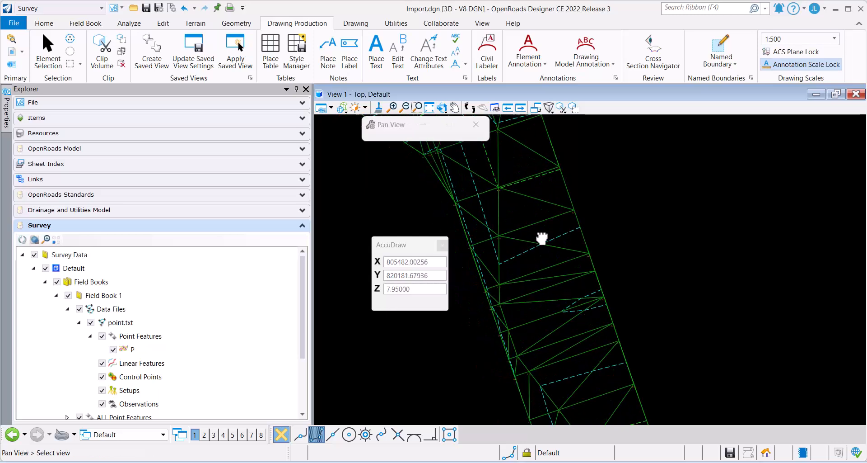
click(580, 224)
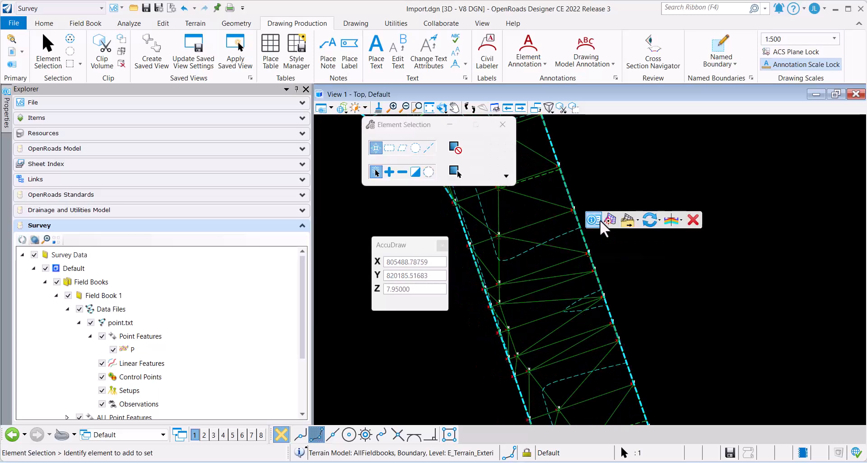
click(599, 219)
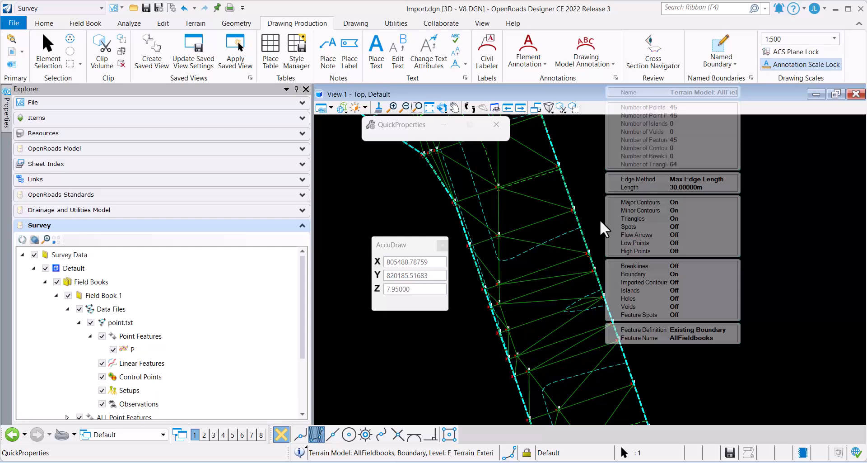
click(706, 219)
click(530, 278)
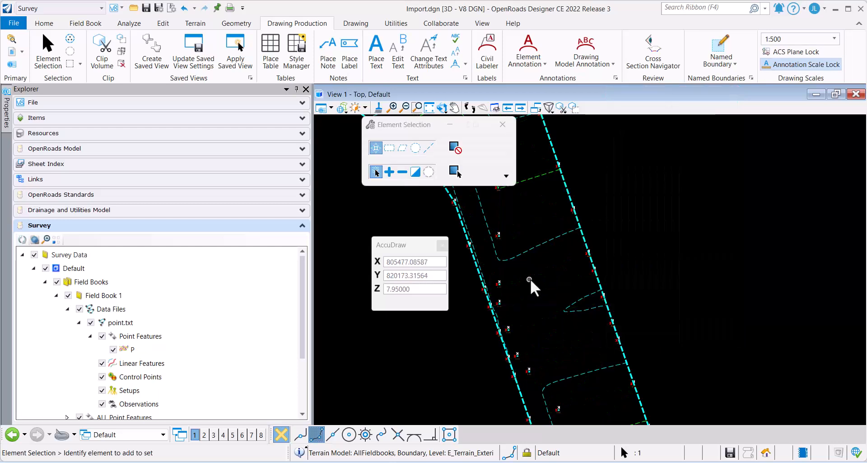
Examine the quick properties of the annotation cell marking survey point 22.
scroll(495, 289, up, 2)
scroll(493, 292, up, 3)
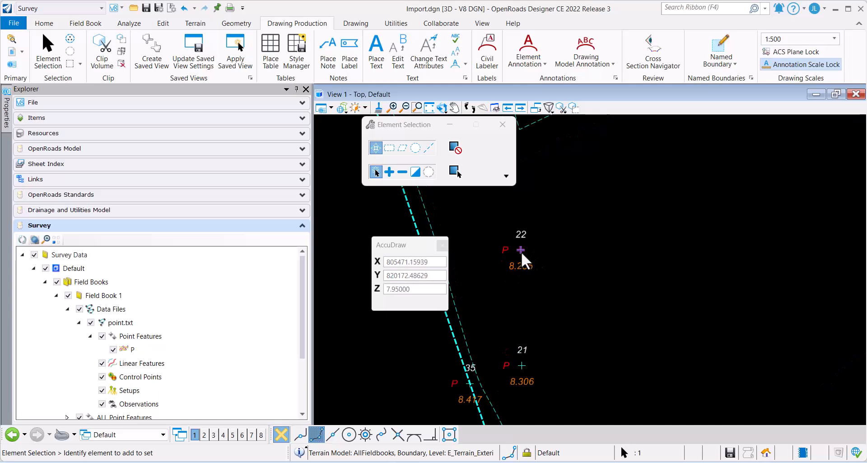
scroll(523, 250, up, 3)
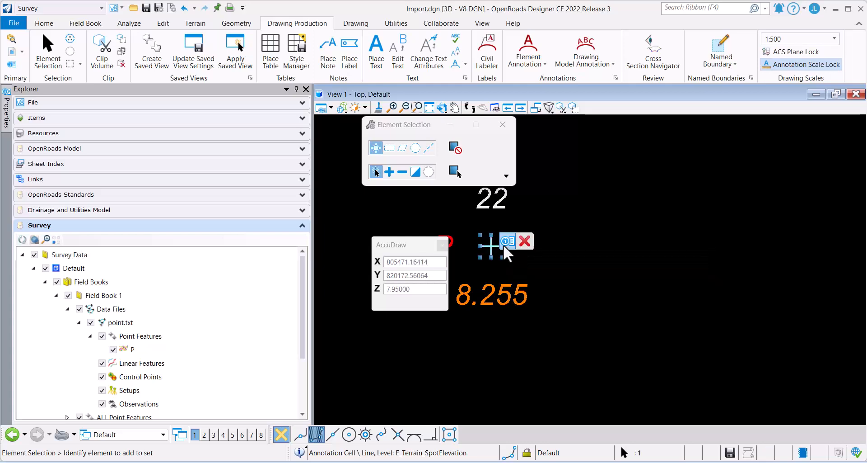
click(504, 244)
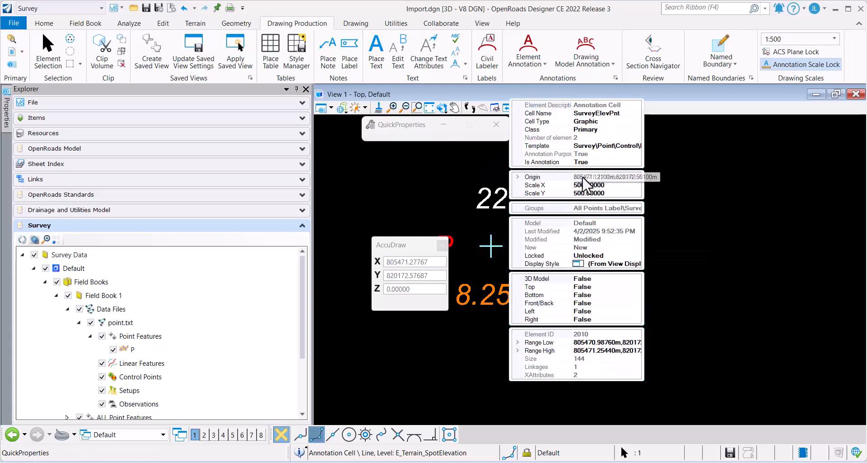
scroll(644, 308, down, 5)
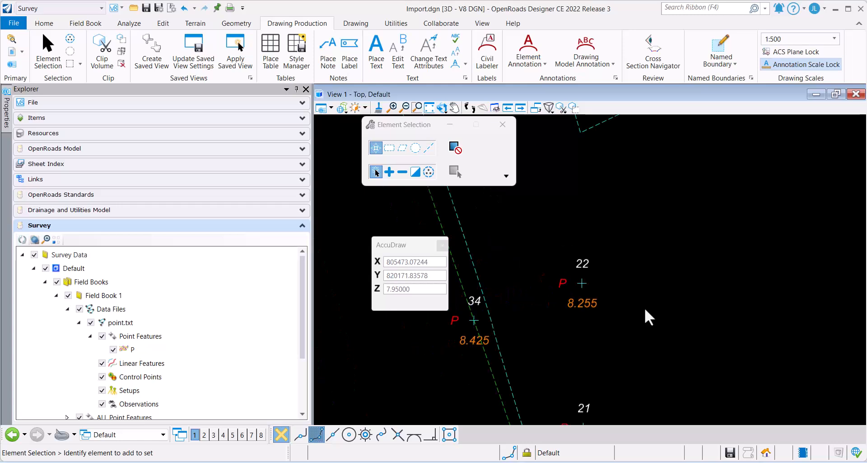
mouse_move(704, 300)
middle_down()
mouse_move(720, 299)
mouse_move(627, 303)
mouse_move(609, 289)
middle_up()
scroll(624, 303, down, 4)
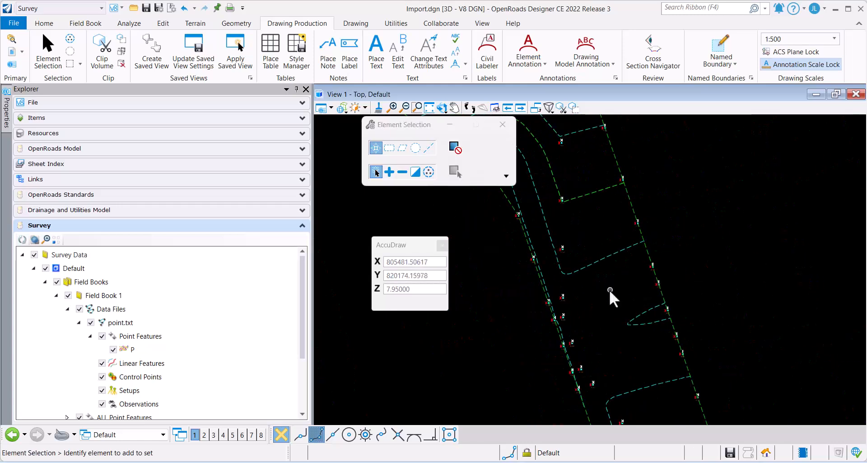
click(132, 294)
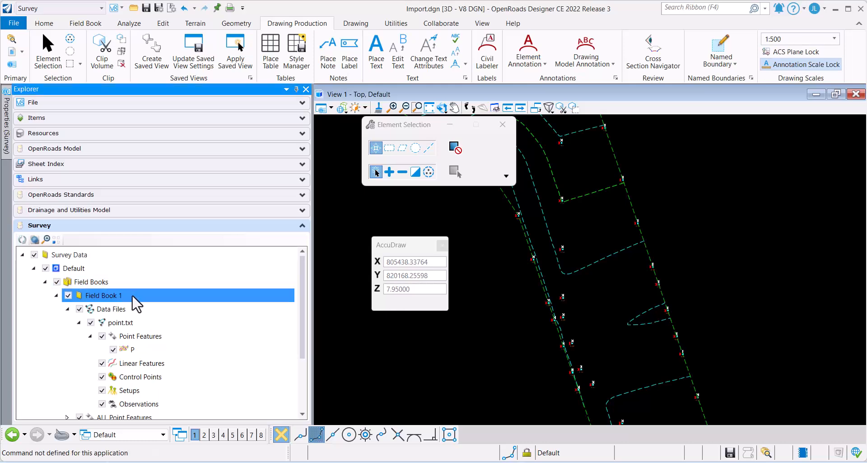
right_click(134, 301)
mouse_move(183, 329)
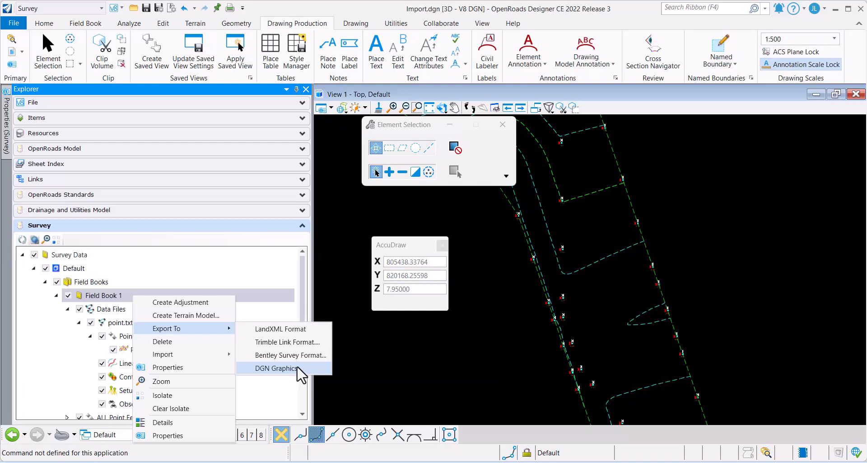
click(277, 367)
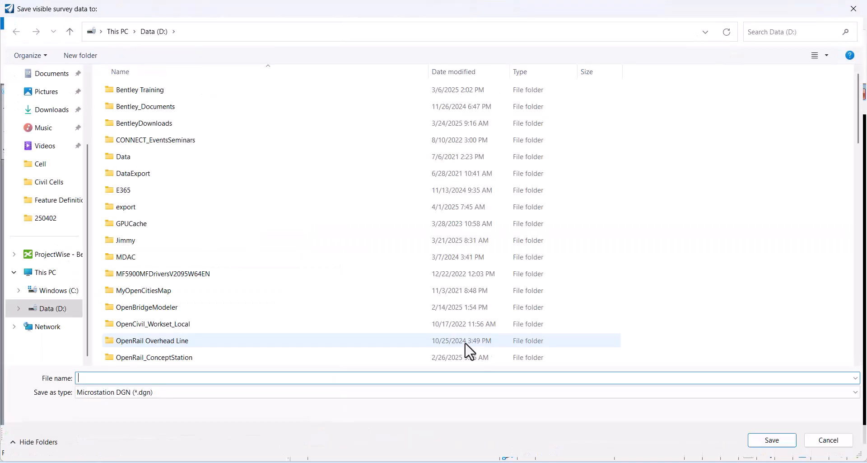
click(854, 8)
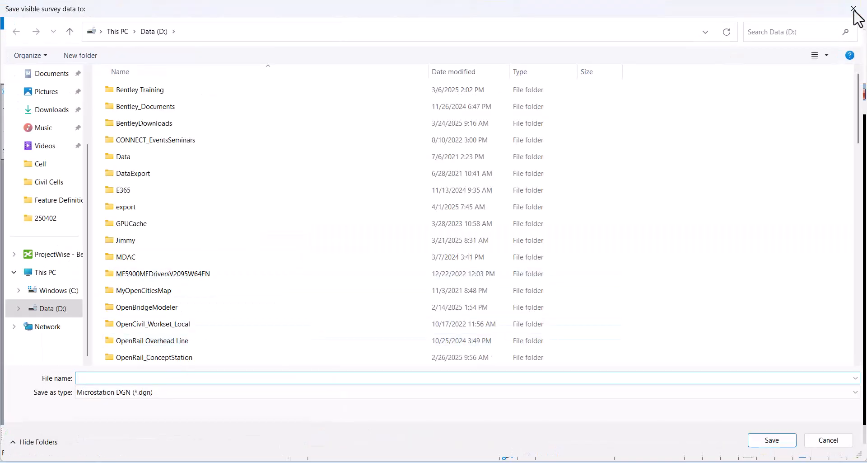
Set the drawing scale to 1:1000 and inspect the point annotations around points 29 to 31.
scroll(470, 290, down, 2)
middle_drag(534, 257, 571, 298)
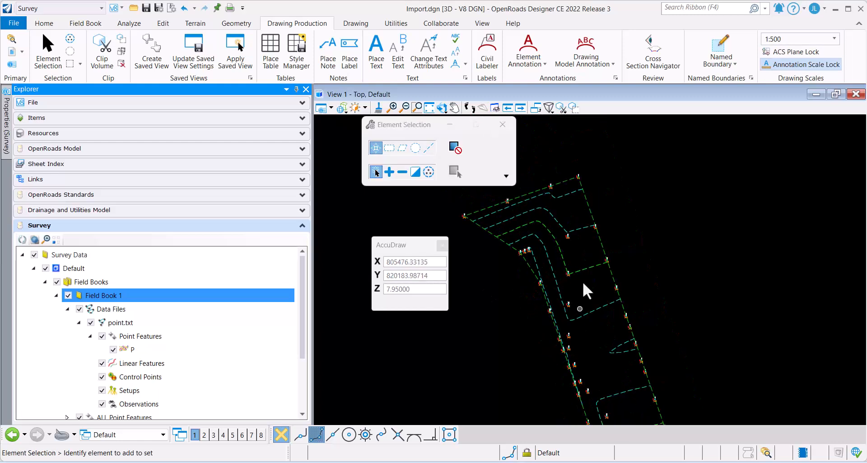
scroll(570, 316, up, 1)
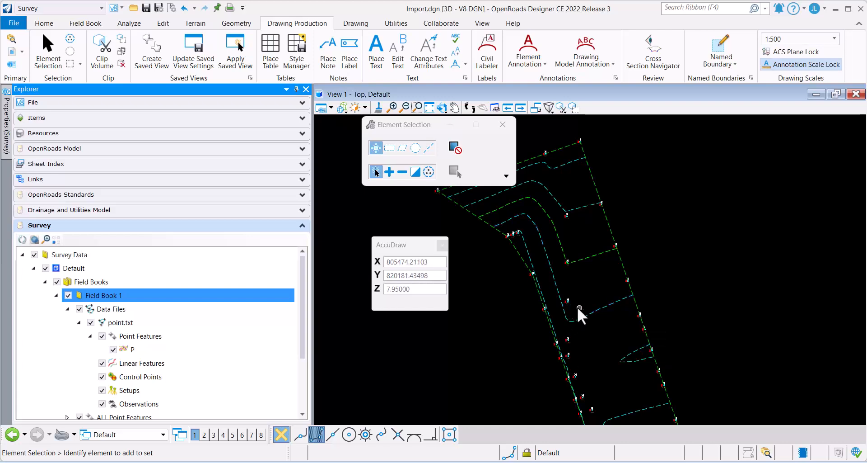
scroll(551, 275, up, 3)
middle_drag(580, 229, 647, 318)
scroll(554, 281, up, 6)
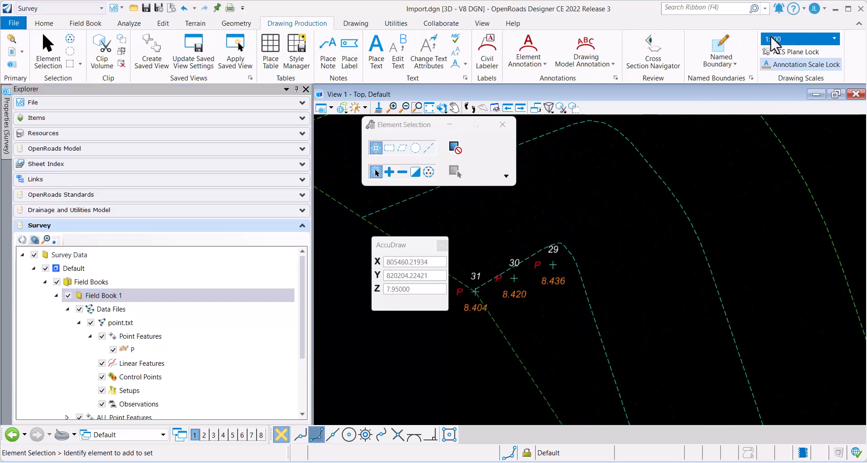
click(797, 39)
scroll(795, 97, down, 1)
click(798, 98)
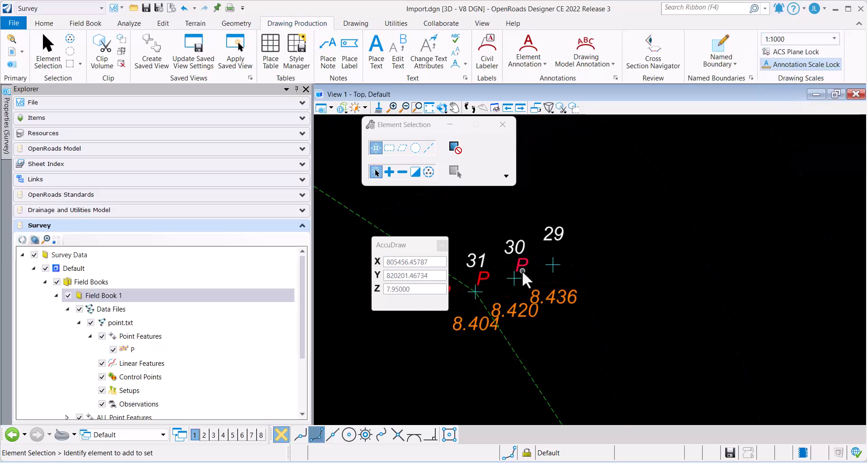
scroll(522, 271, down, 1)
scroll(538, 275, down, 7)
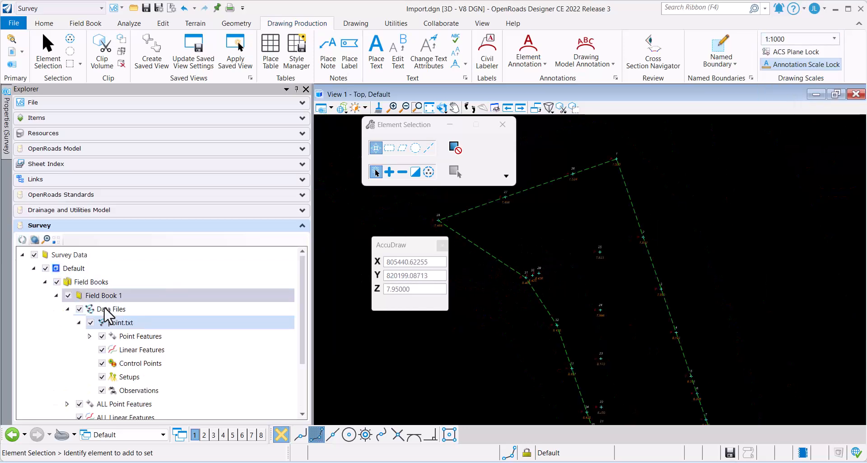
click(125, 297)
right_click(141, 297)
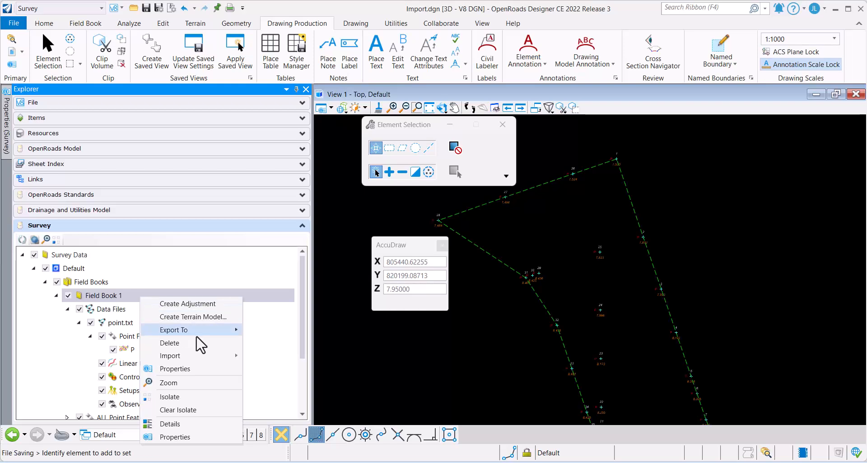
mouse_move(226, 335)
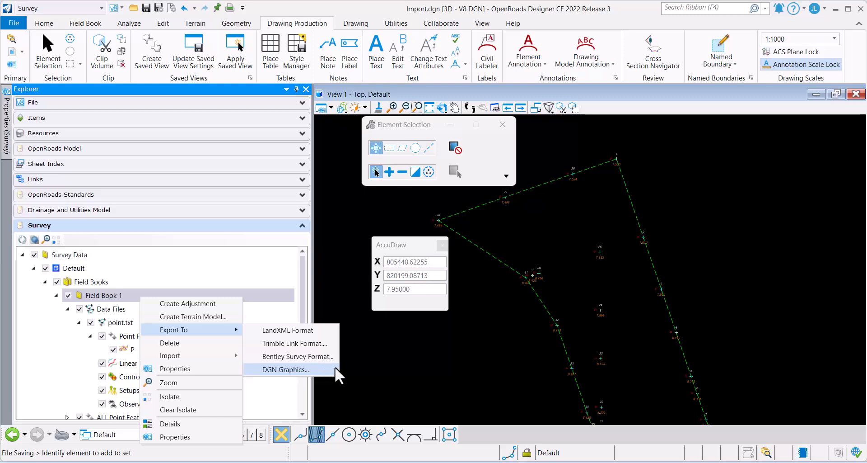
key(Escape)
scroll(546, 262, up, 4)
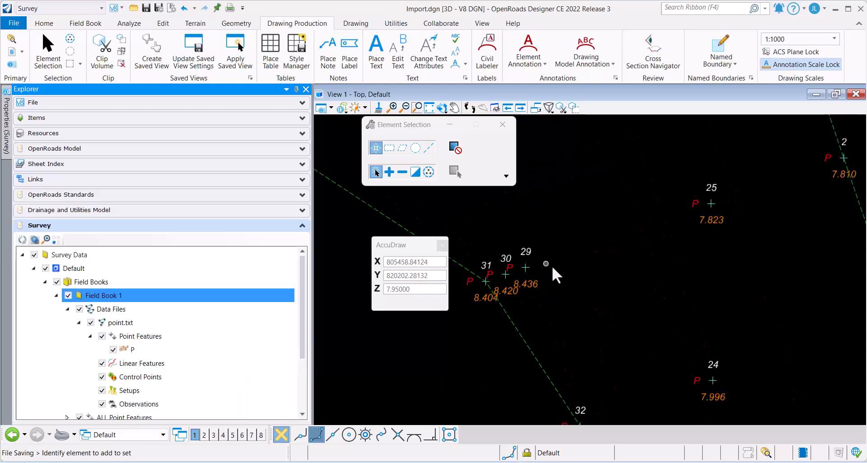
scroll(558, 267, down, 3)
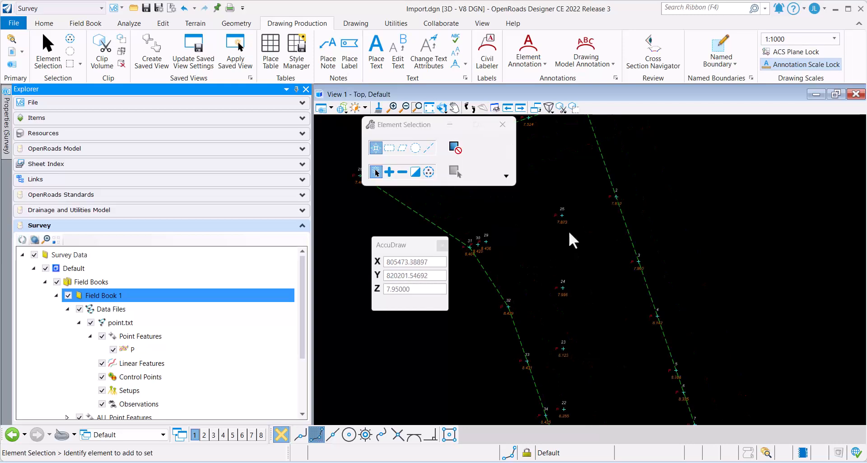
scroll(560, 217, down, 2)
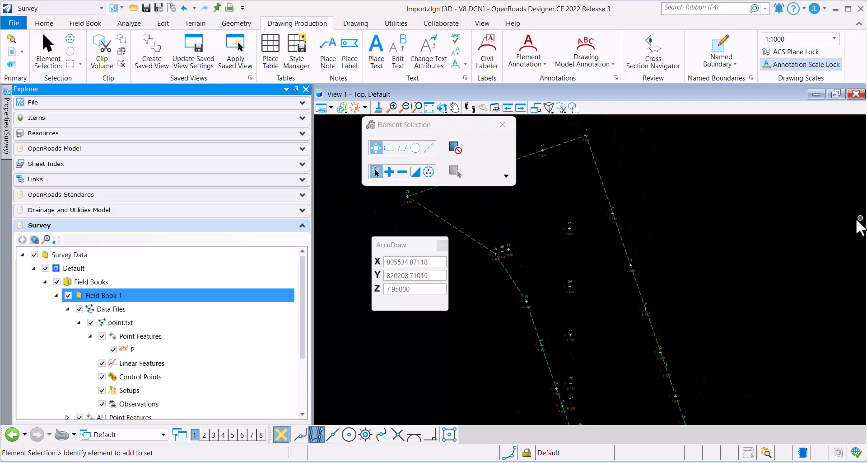
click(840, 176)
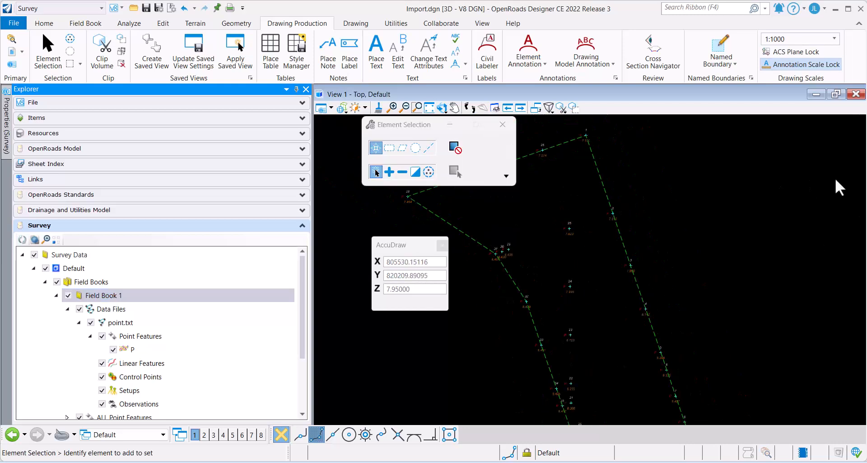
Save the settings of Import.dgn and bring up the list of recent files to open.
click(14, 23)
click(44, 151)
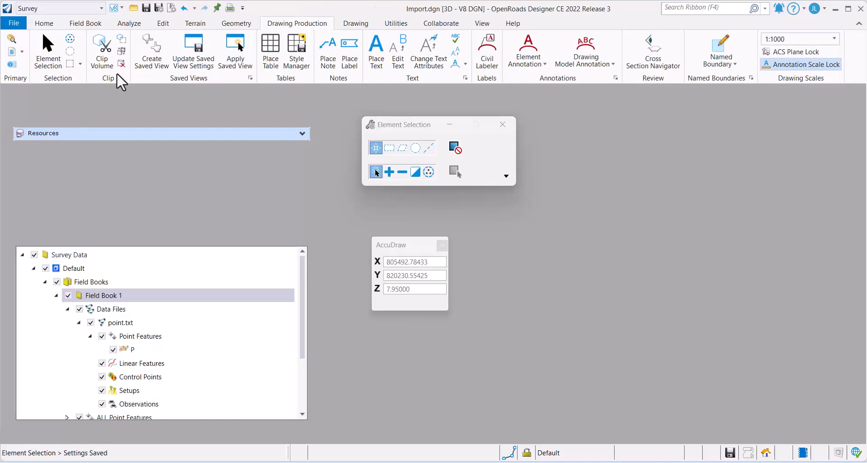
click(22, 26)
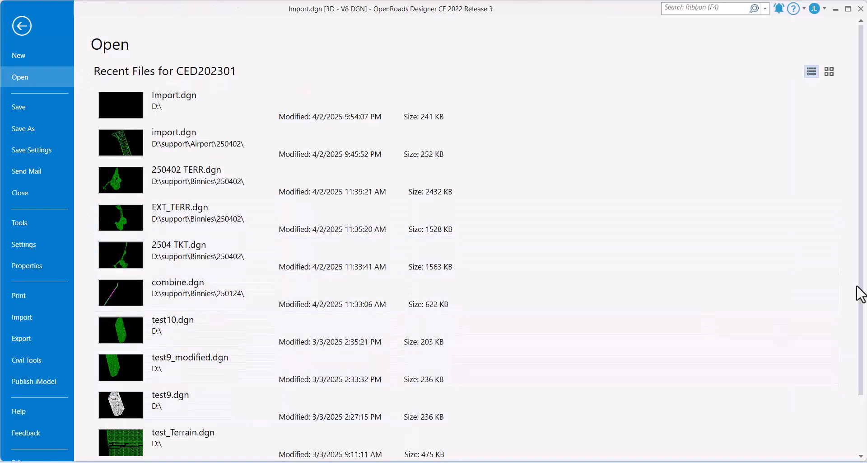
scroll(861, 293, down, 2)
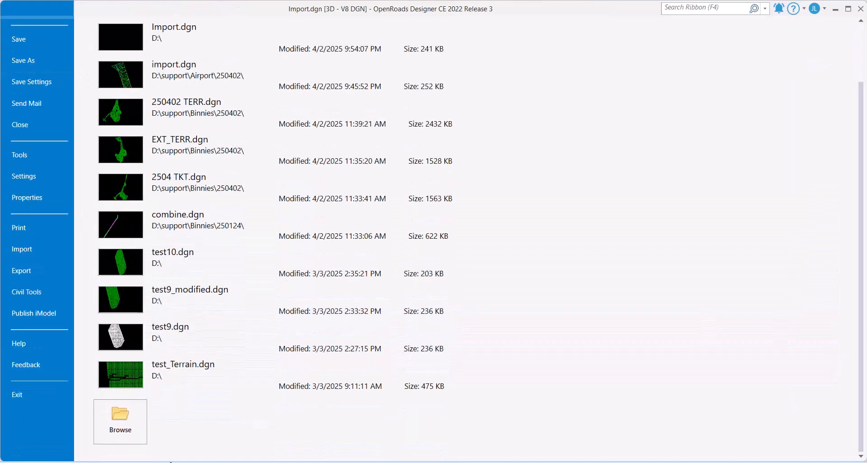